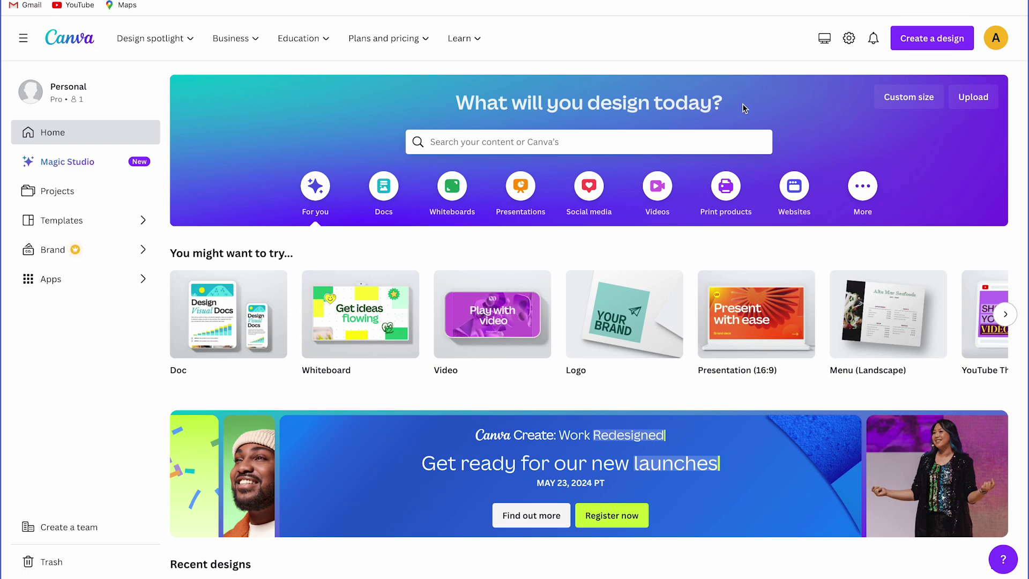
Step: Create a new blank custom-size design of 1080 × 1080 px
click(915, 43)
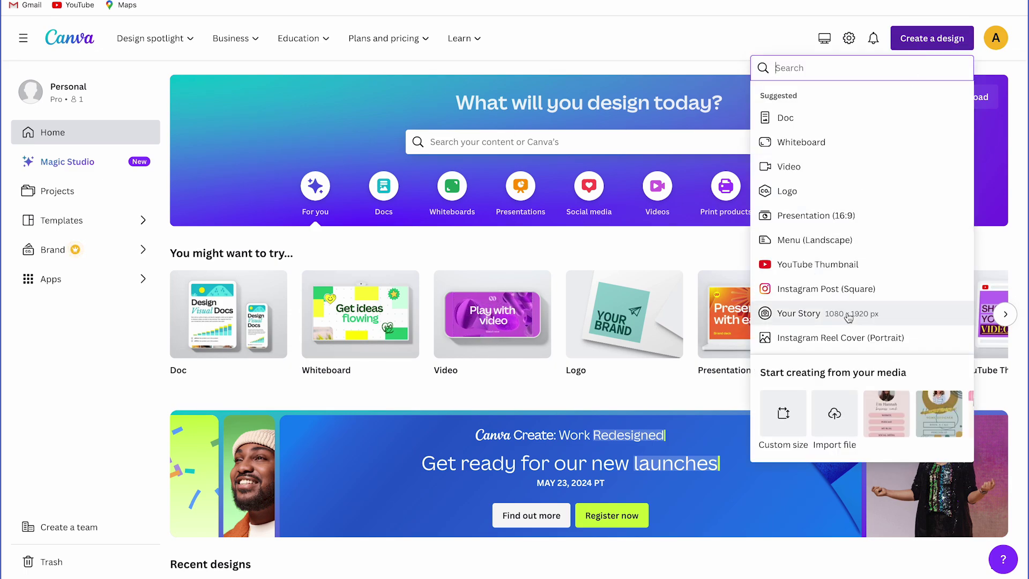
click(783, 413)
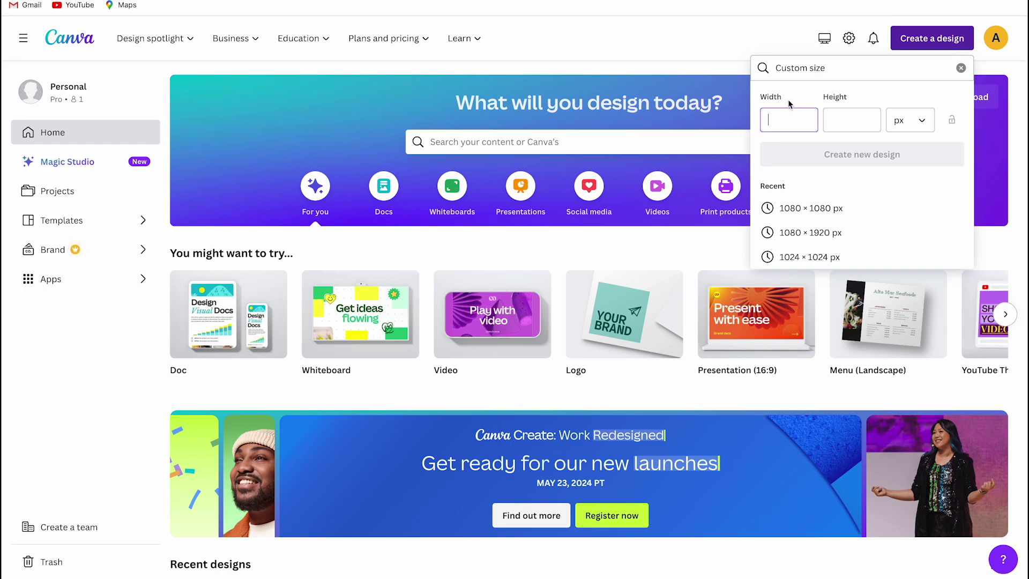
text(1080)
click(834, 120)
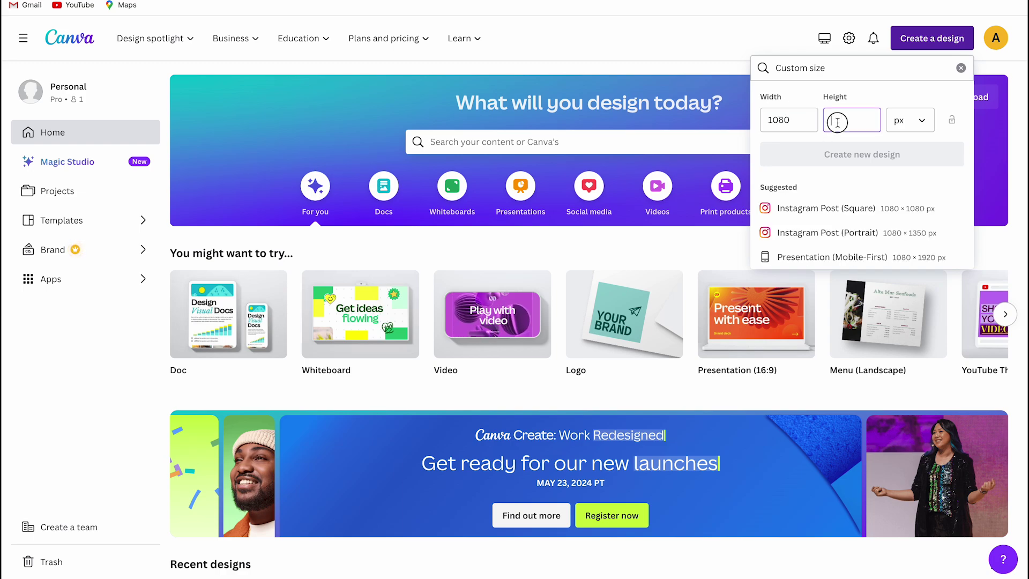
text(1080)
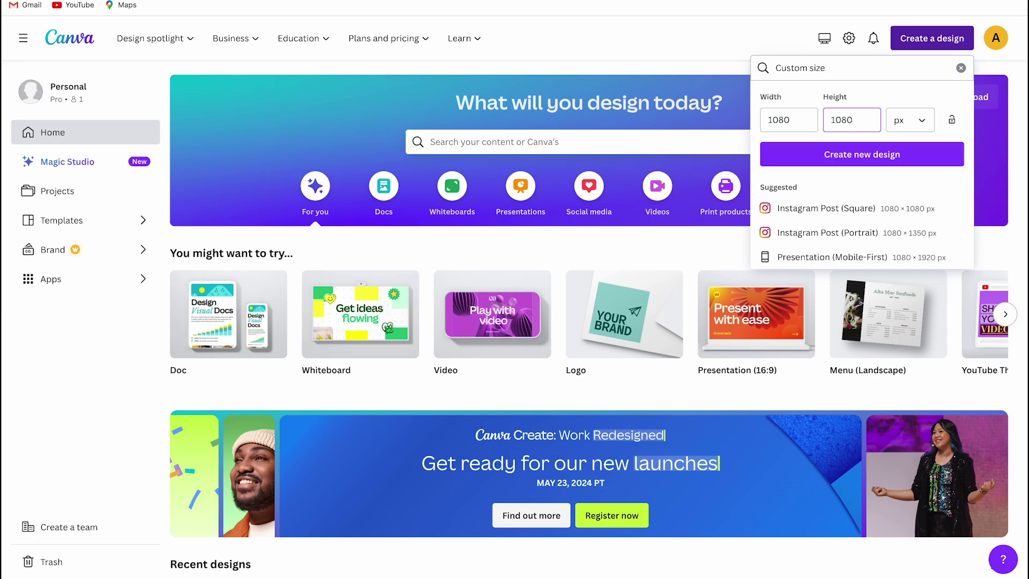
click(890, 153)
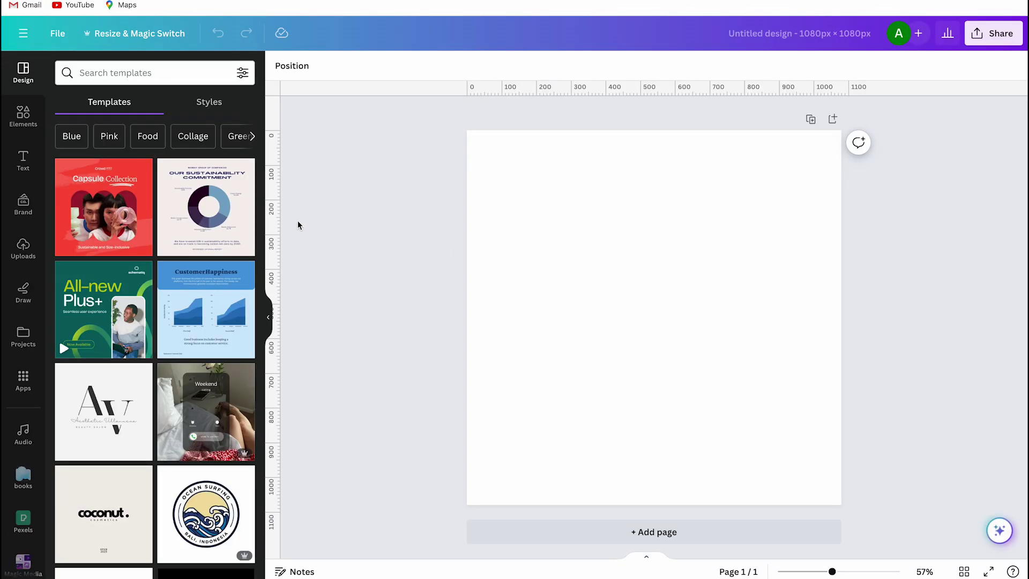
Step: Search Elements for 'shopping store cartoon' and show all matching graphics
click(24, 121)
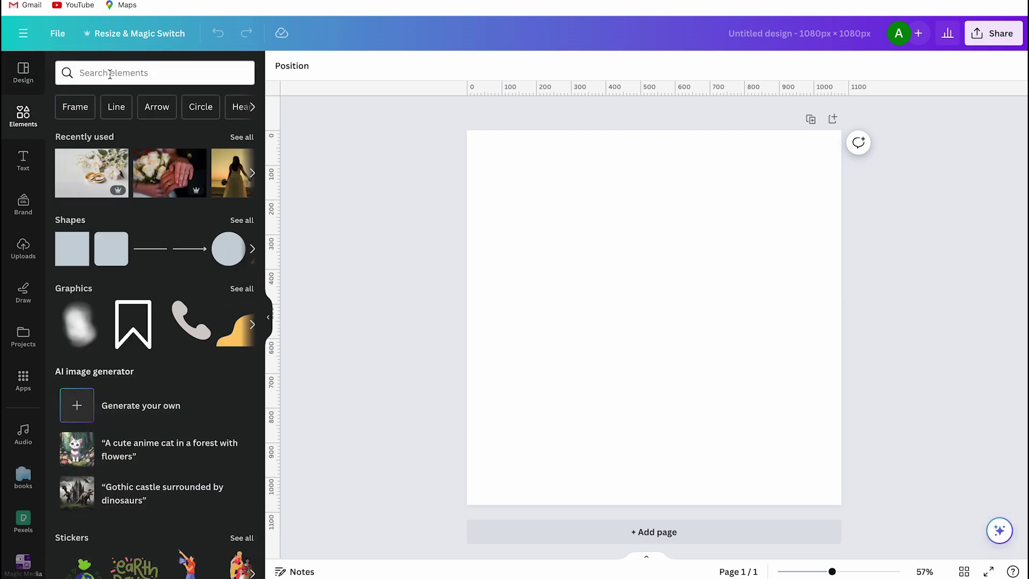
click(108, 72)
text(shopp)
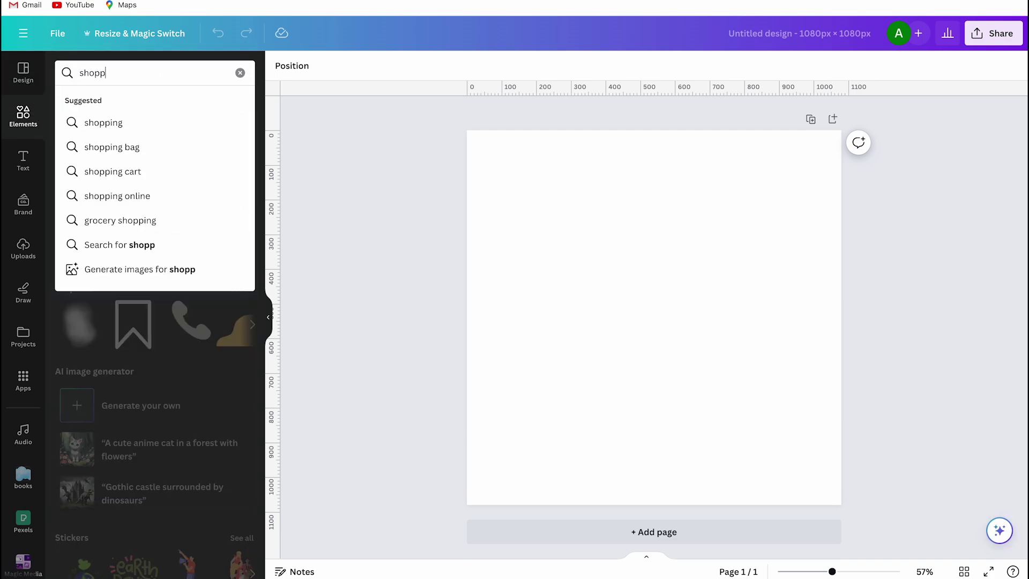
text(ing sto)
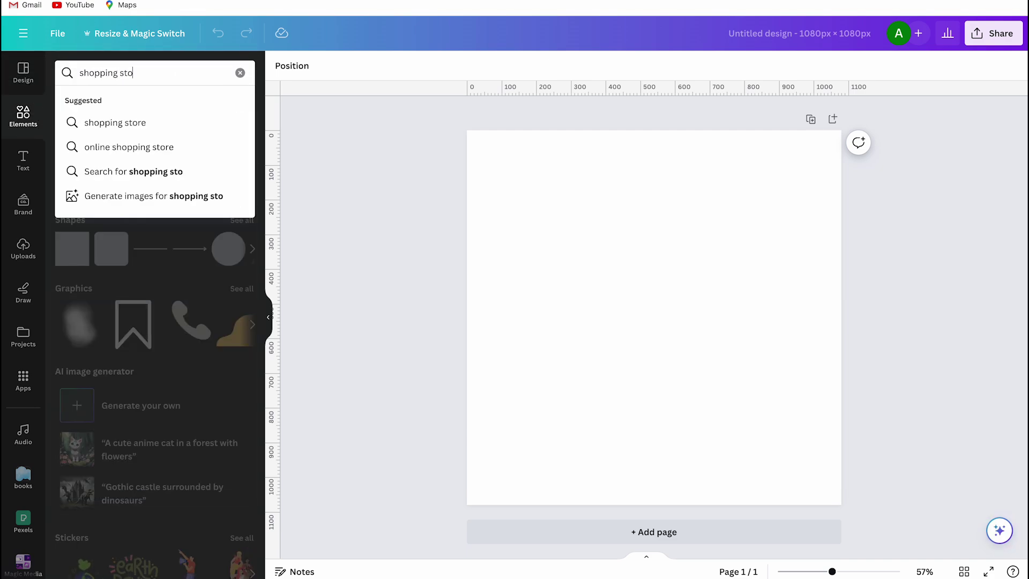
text(re cartoon)
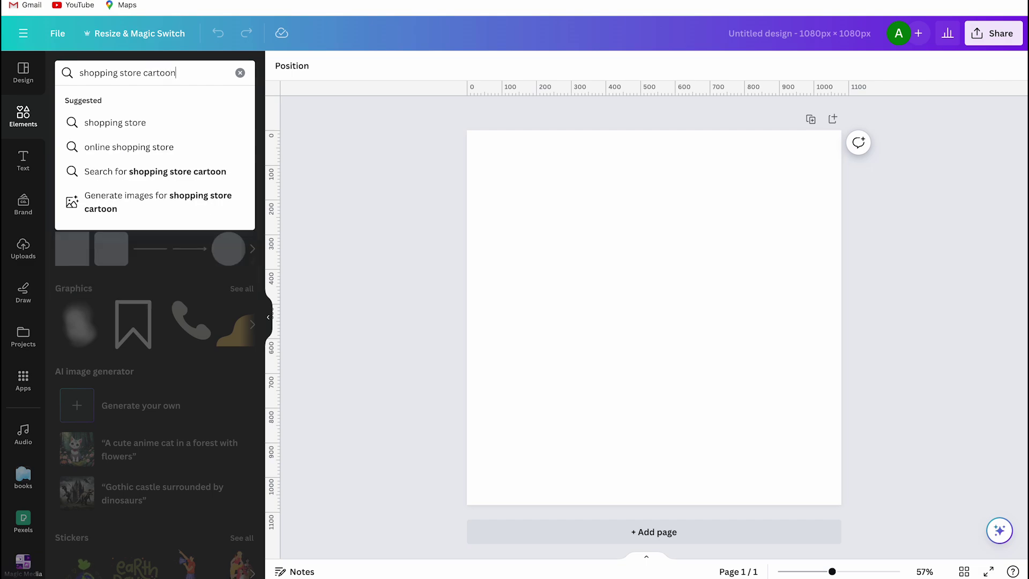
key(Return)
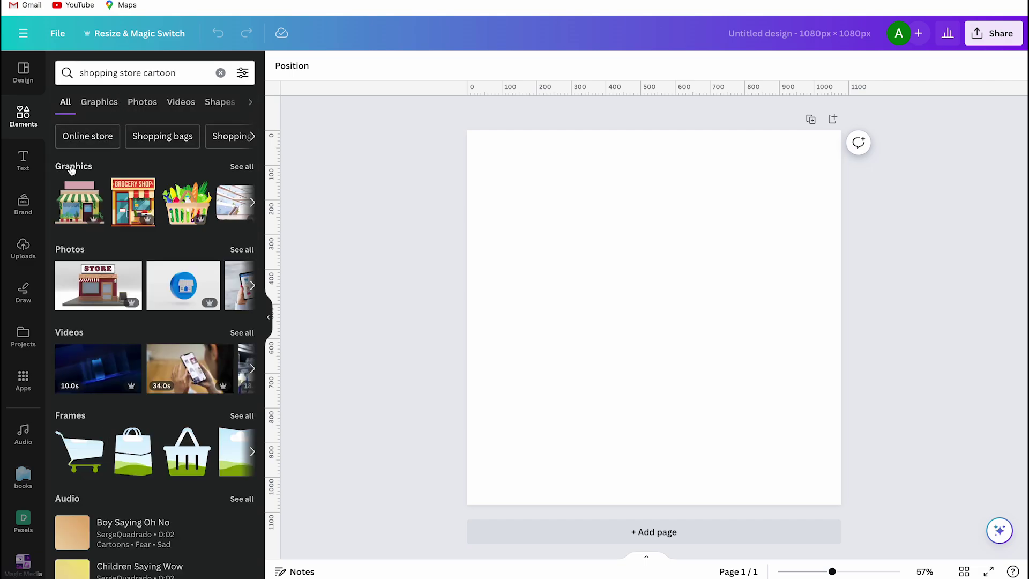
click(240, 167)
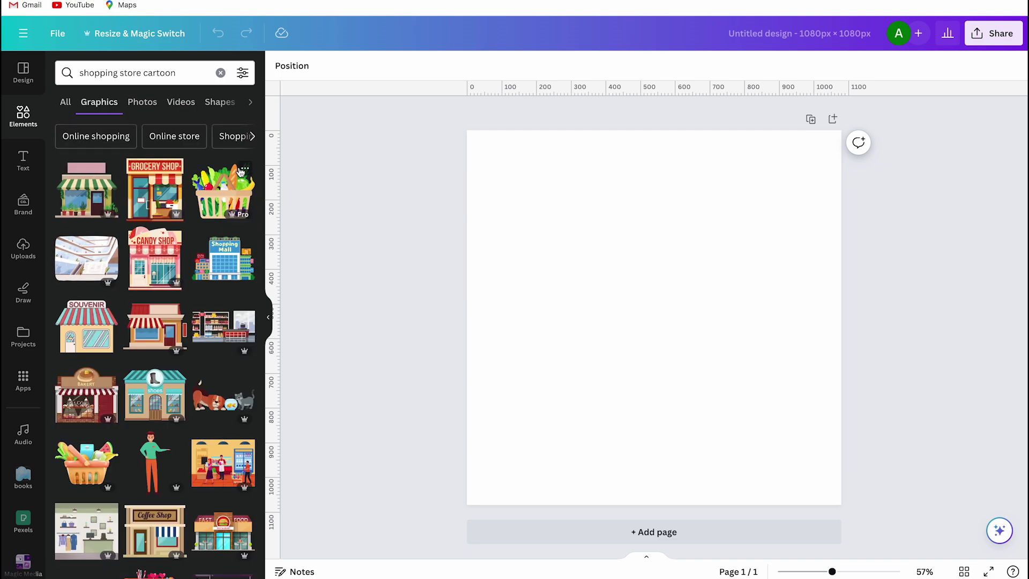
Step: Browse the shop graphics, trying and undoing the street scene graphic
scroll(230, 223, down, 5)
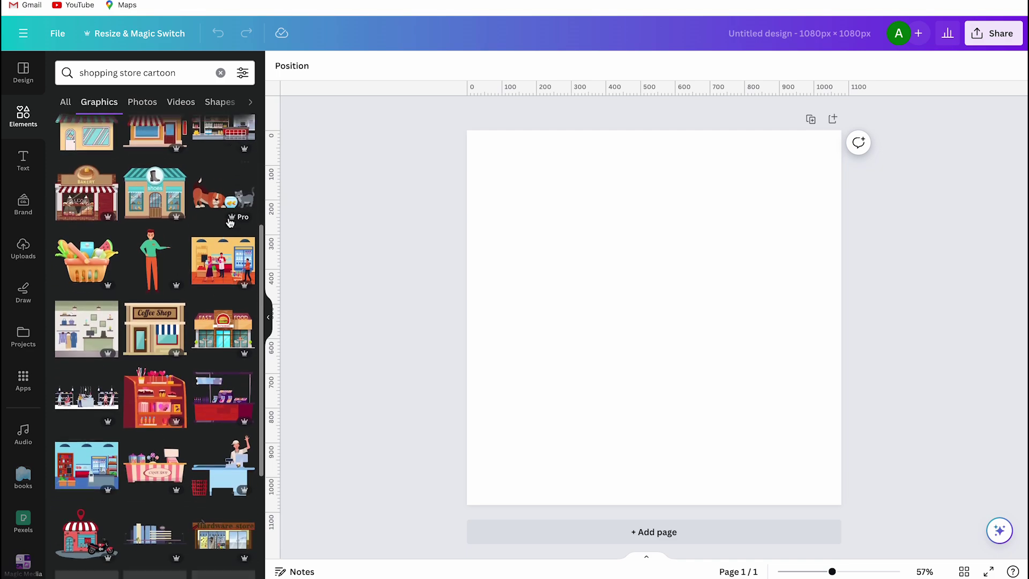
scroll(231, 223, down, 3)
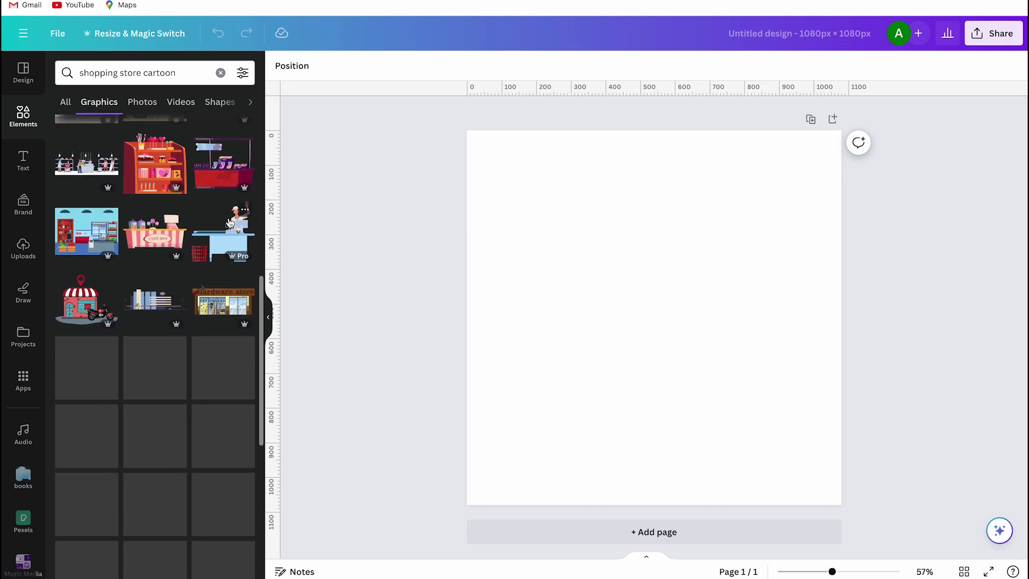
scroll(231, 223, down, 5)
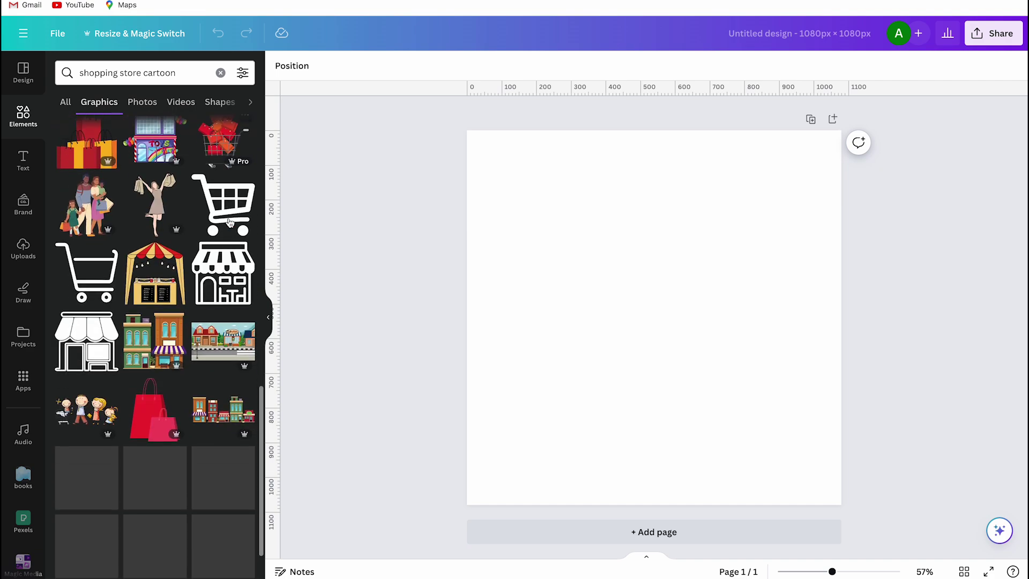
click(224, 333)
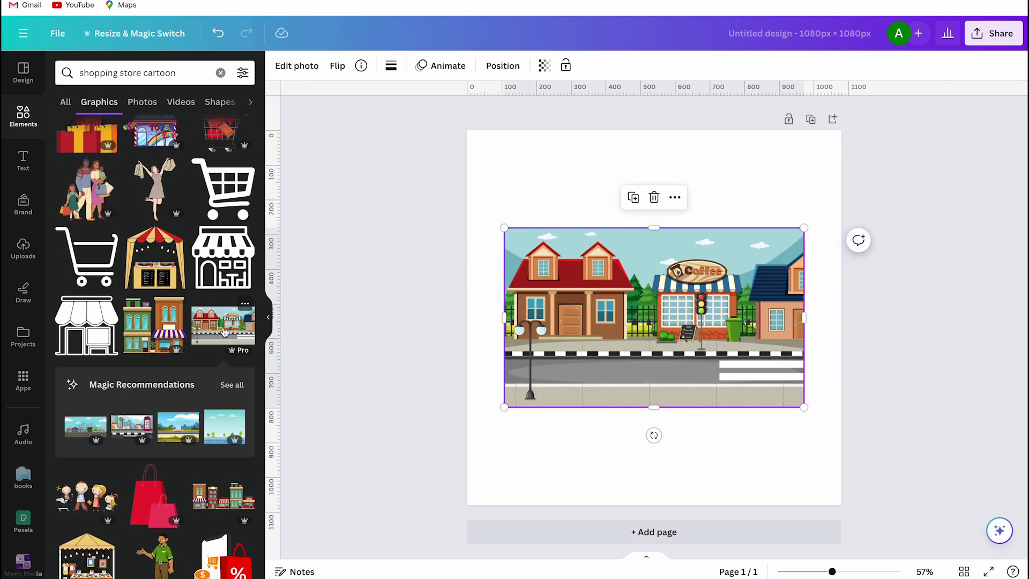
click(217, 33)
scroll(127, 307, down, 1)
scroll(127, 307, down, 10)
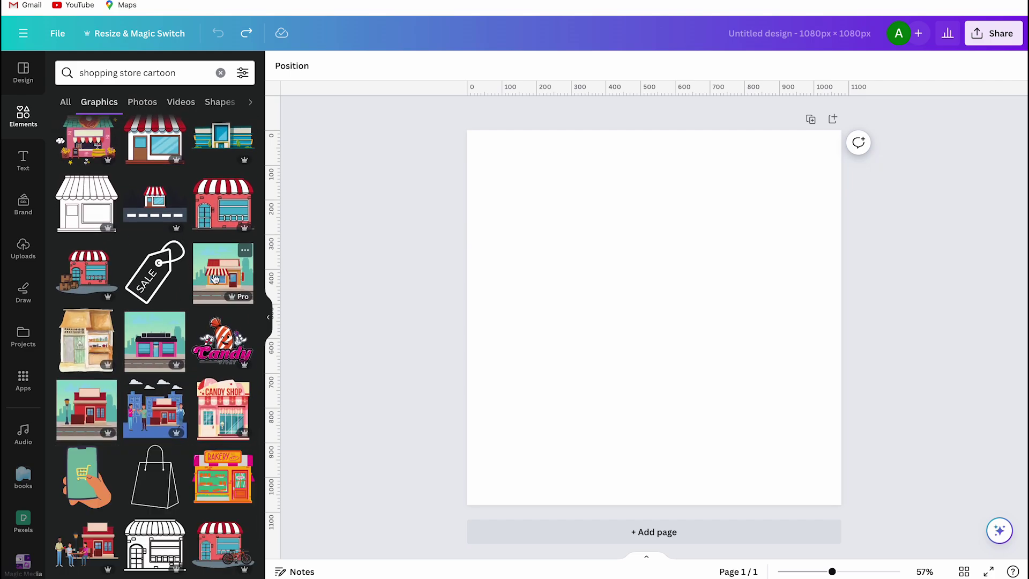
Step: Add the cartoon shop graphic, stretch it to fill the 1080 × 1080 page, and lock it
click(217, 281)
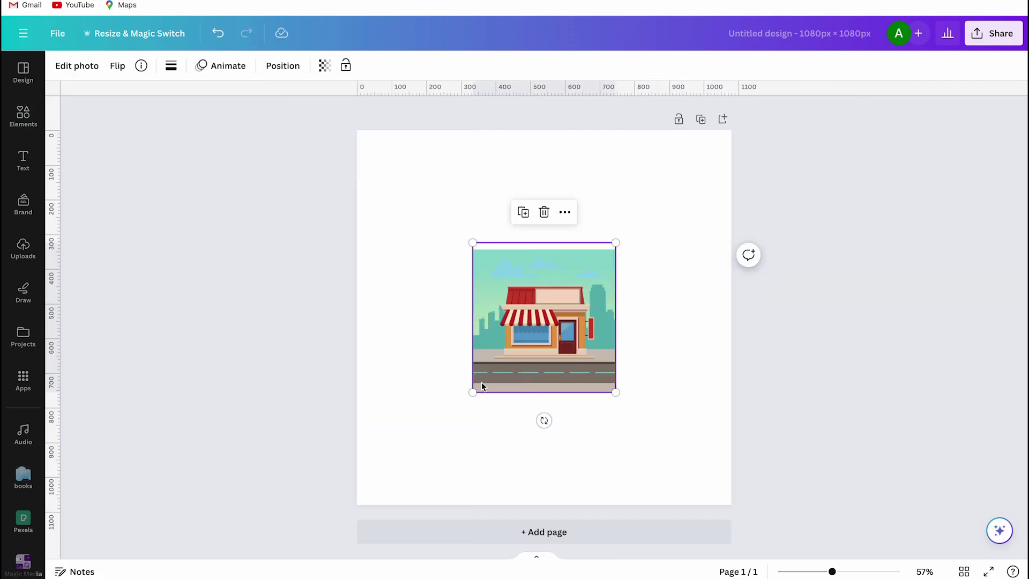
drag(479, 385, 355, 513)
drag(615, 240, 730, 121)
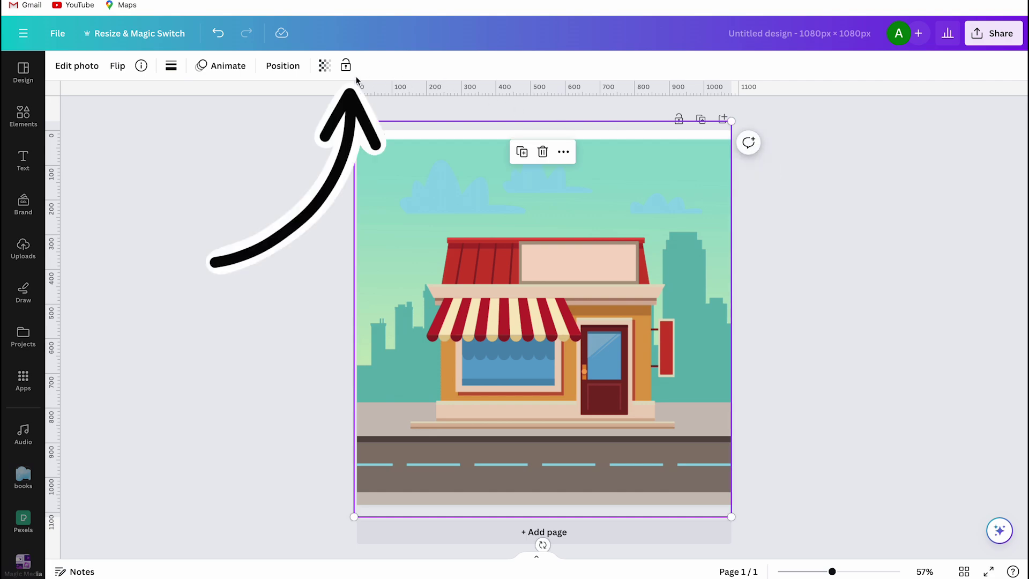
click(346, 65)
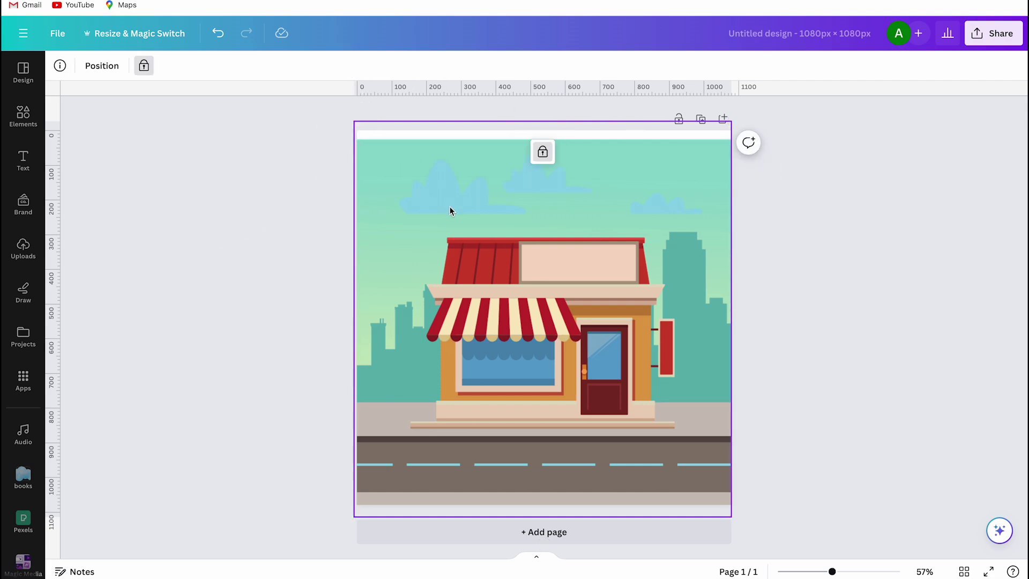
key(Escape)
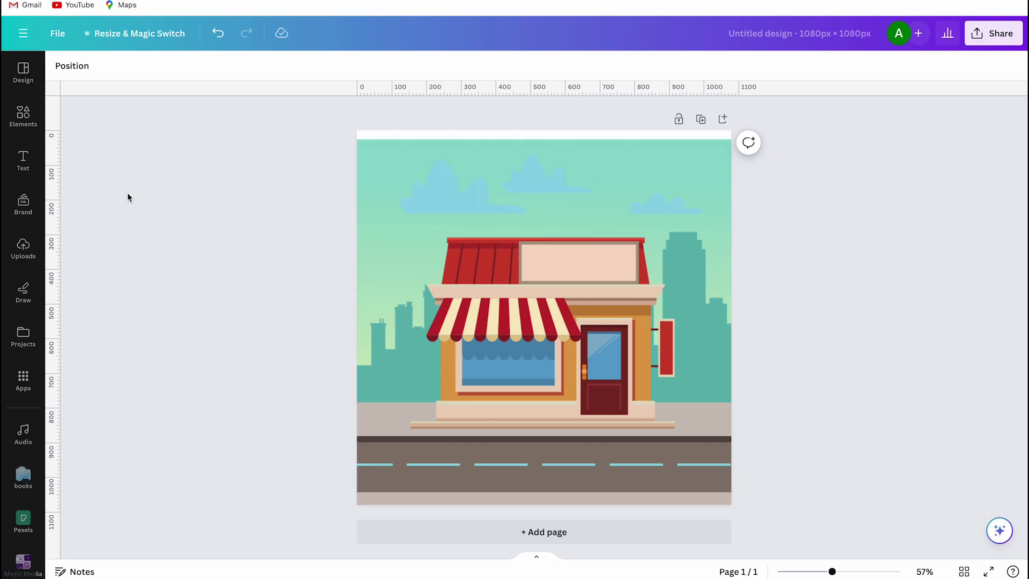
Step: Search Elements for 'cartoon car' and show all matching graphics
click(23, 115)
click(240, 72)
text(cartoon c)
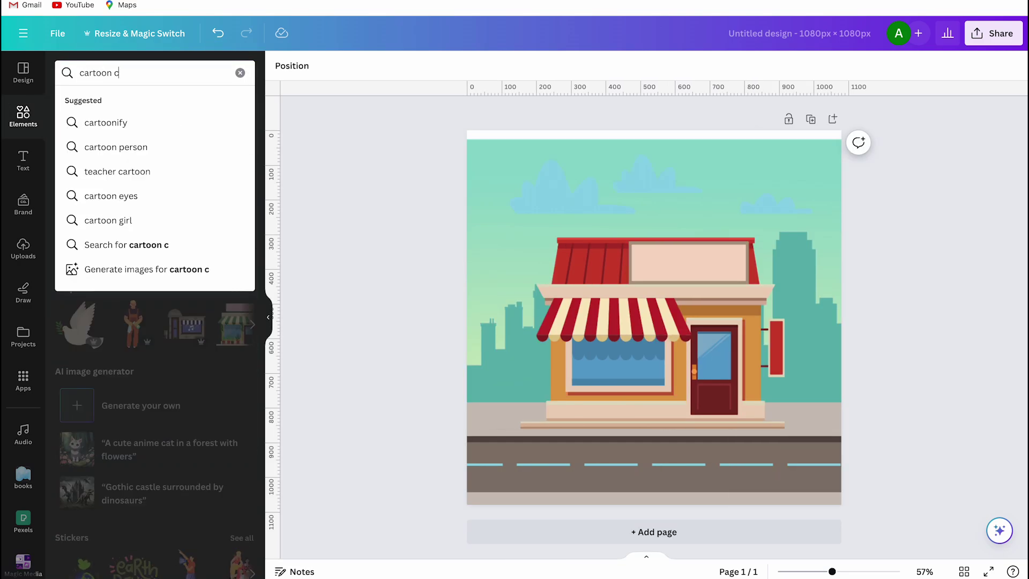
text(ar)
key(Return)
click(249, 172)
Step: Add the girl-in-blue-car graphic, shrink it and place it on the bottom-left road
scroll(212, 262, down, 5)
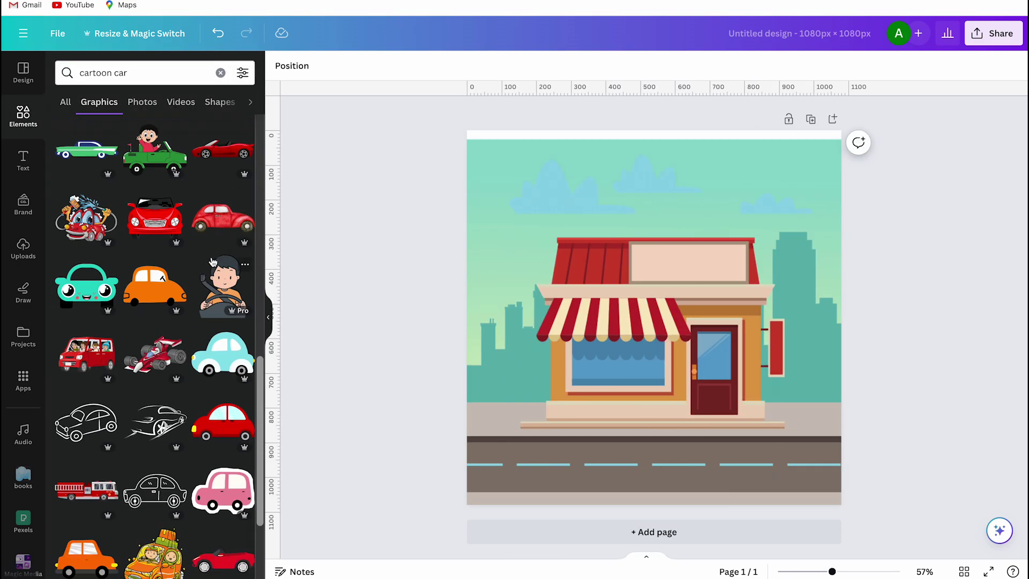
scroll(212, 262, down, 10)
click(213, 263)
scroll(197, 470, down, 5)
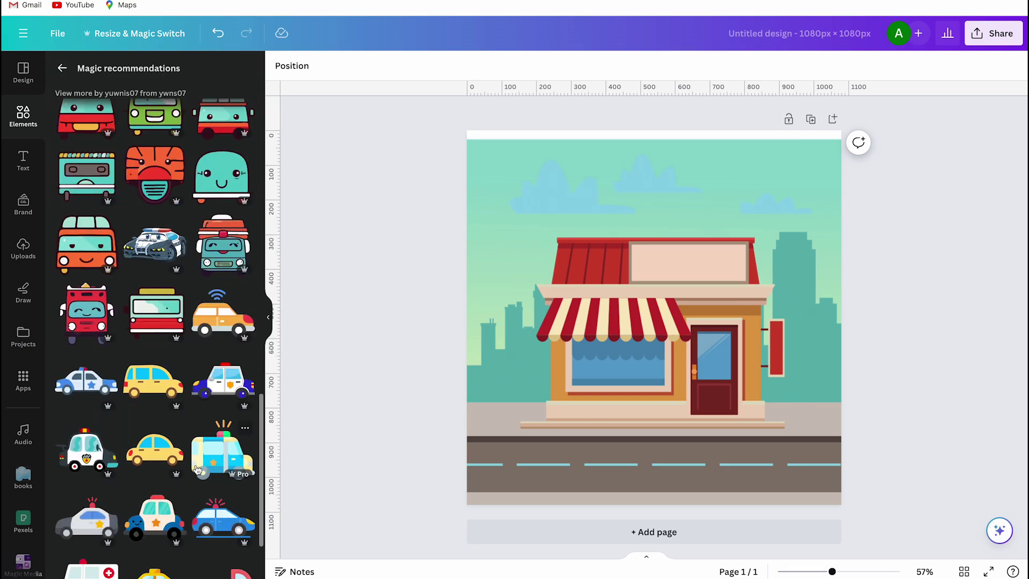
scroll(197, 469, down, 3)
click(62, 68)
scroll(191, 216, down, 10)
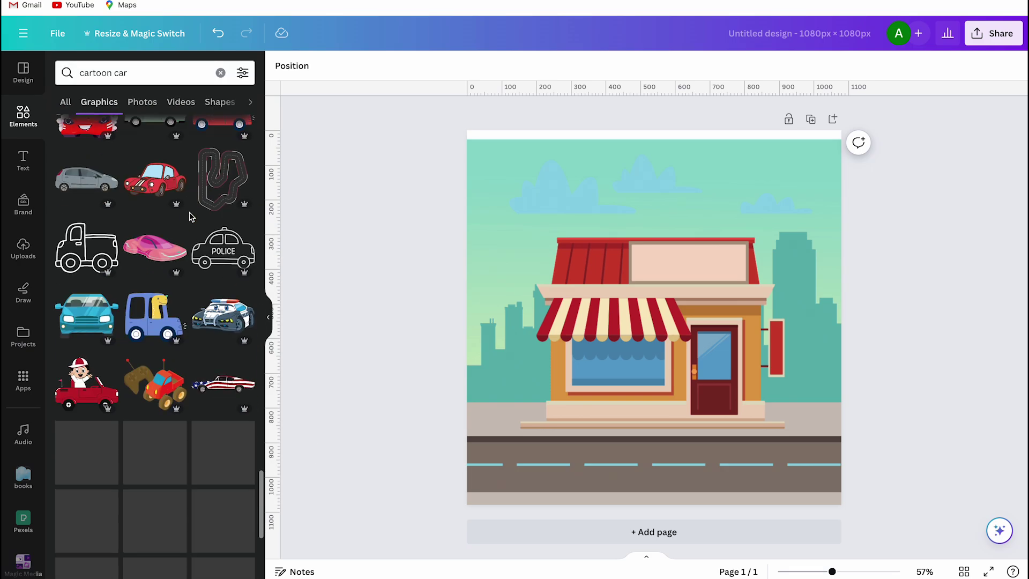
scroll(191, 216, down, 5)
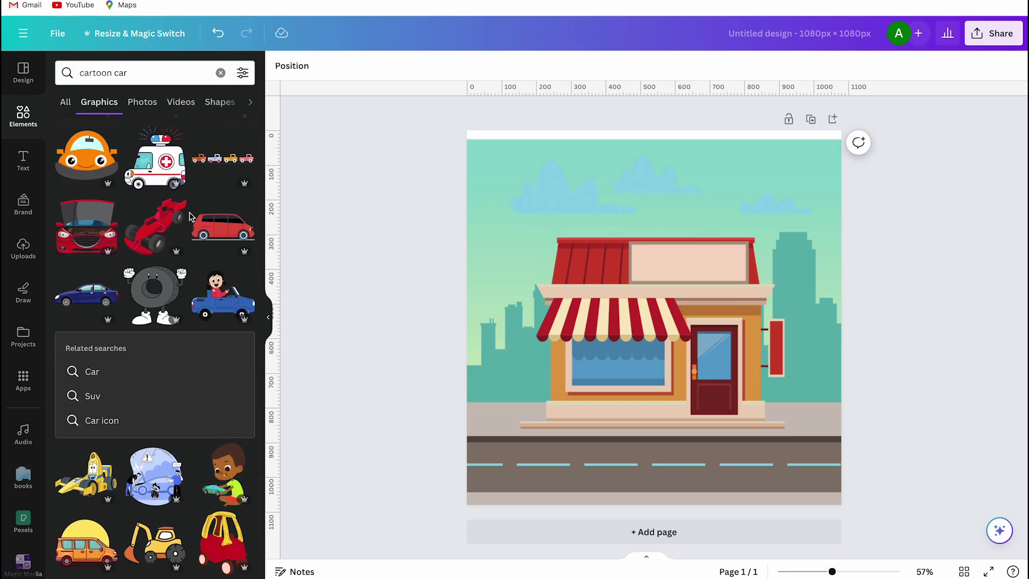
click(233, 301)
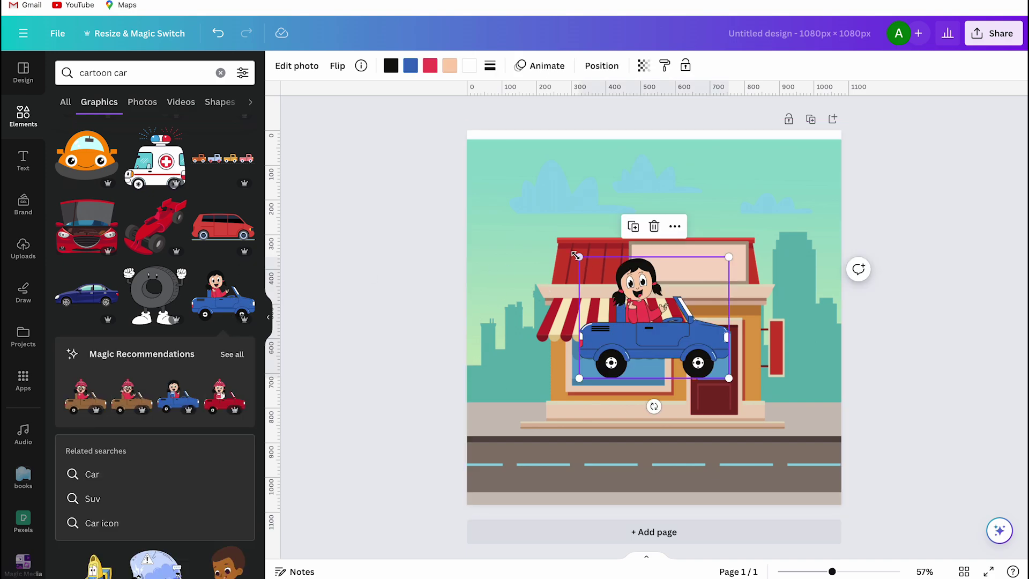
drag(579, 256, 605, 279)
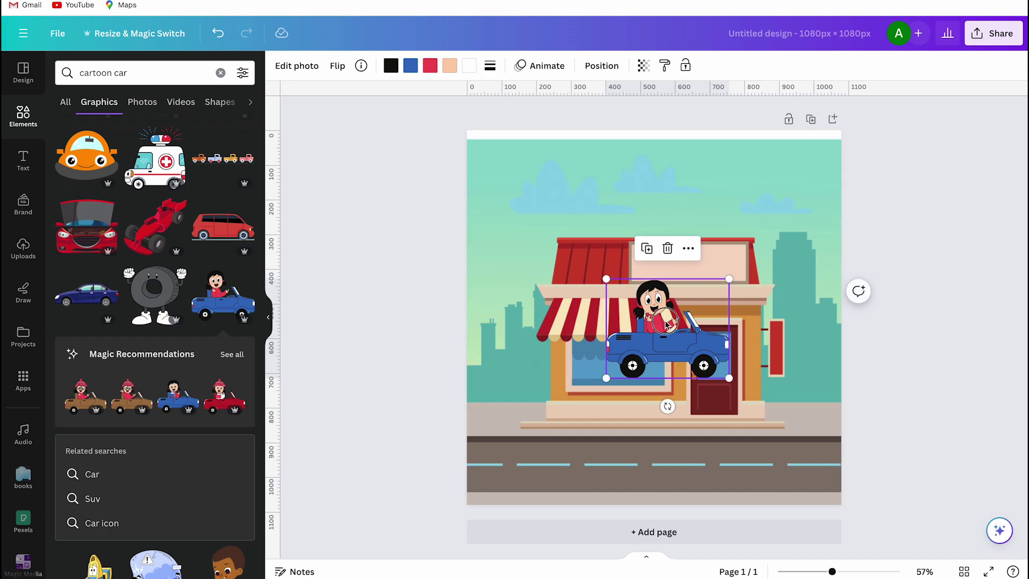
drag(665, 322, 516, 427)
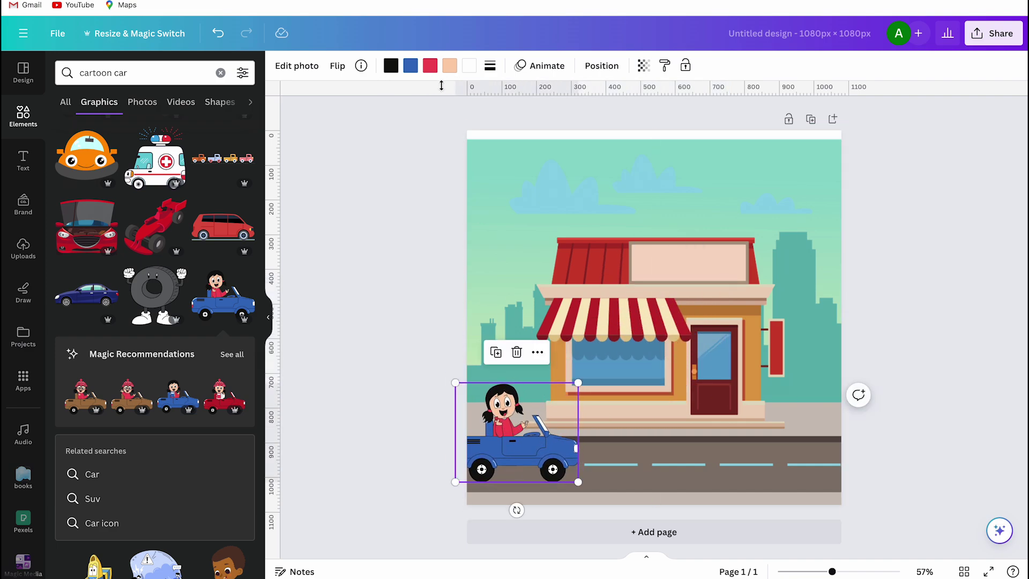
Step: Recolour the car body with the awning's dark red using the eyedropper
click(411, 65)
click(137, 342)
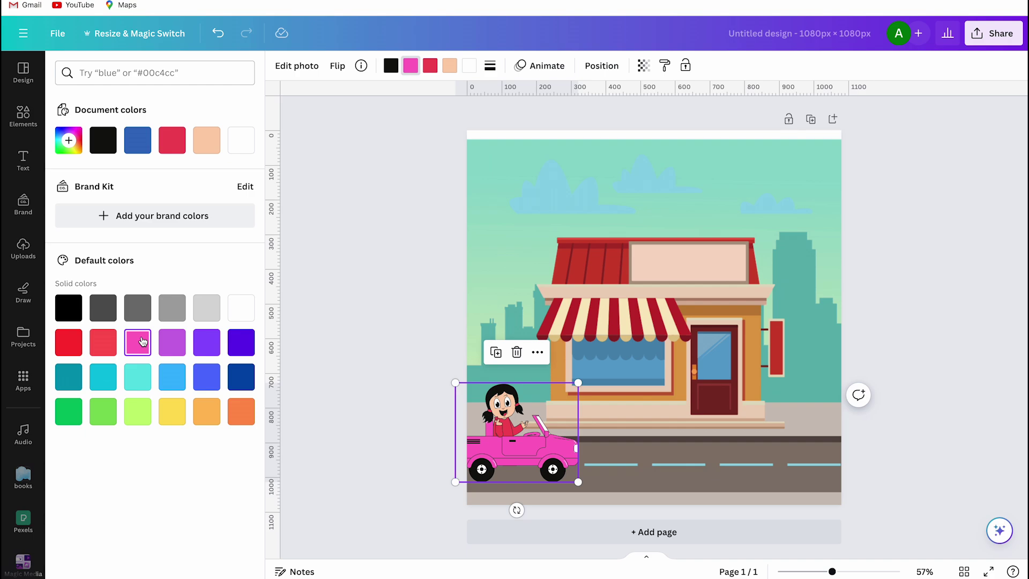
click(67, 351)
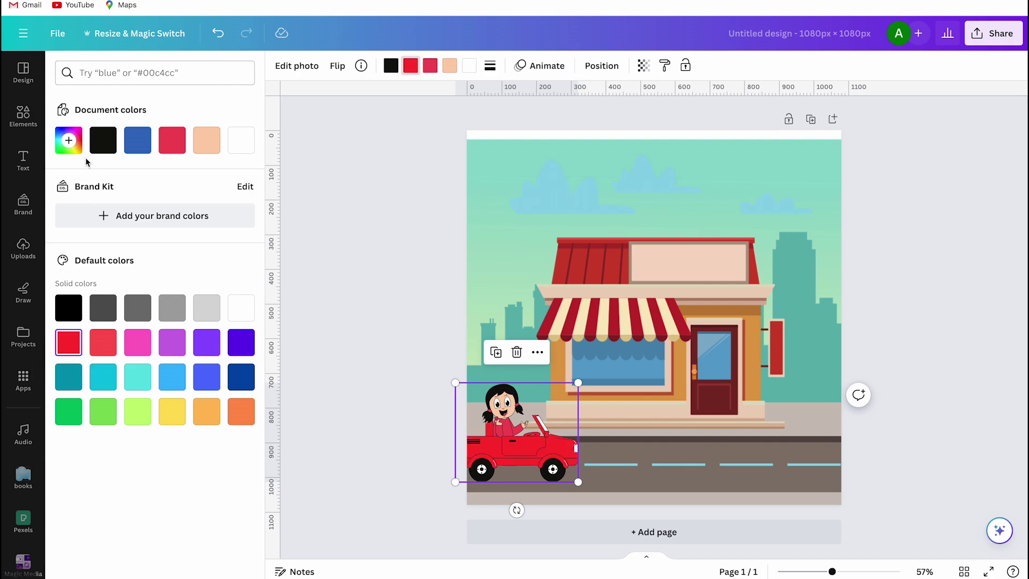
click(70, 141)
click(223, 266)
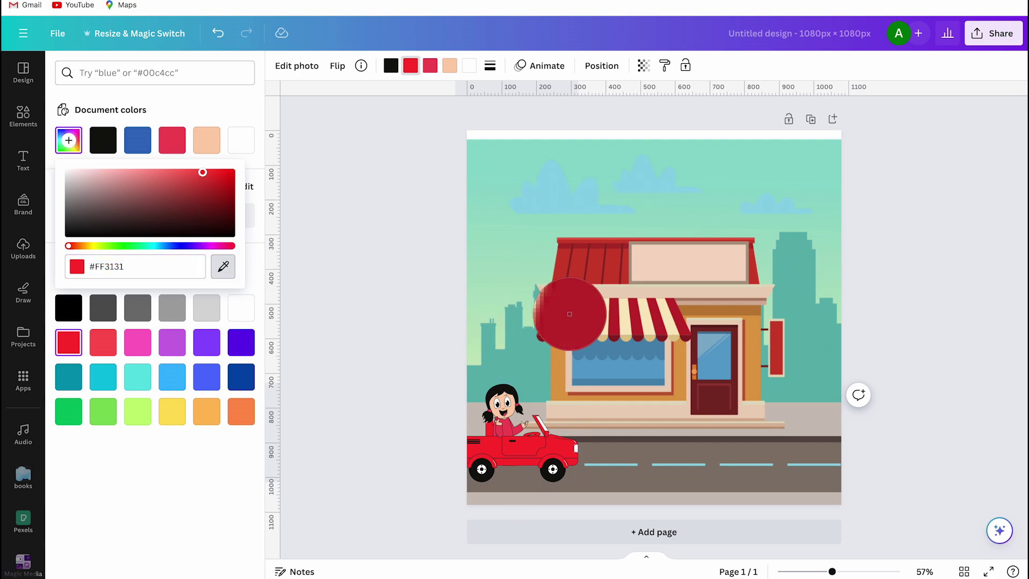
click(569, 314)
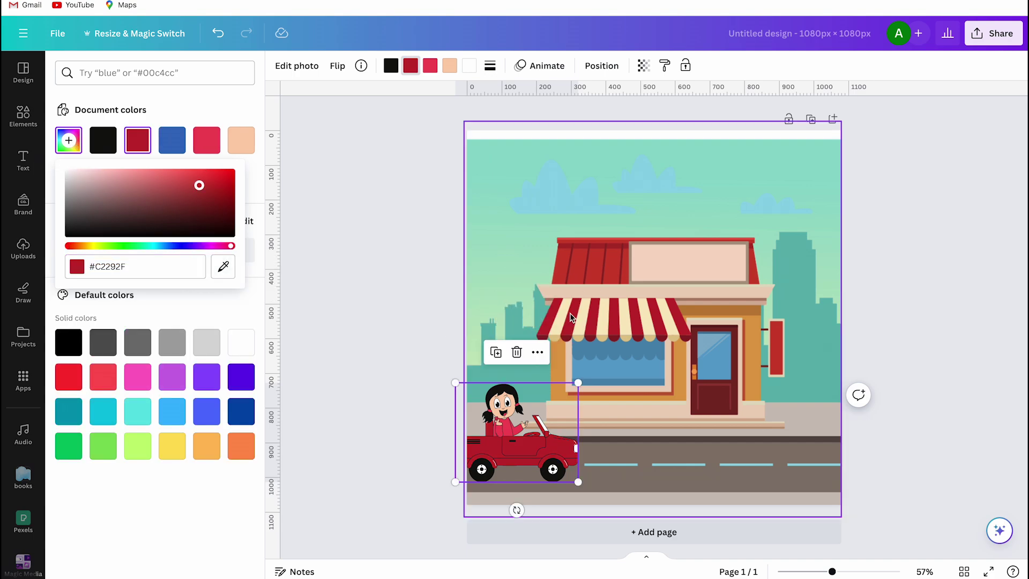
Step: Change the girl's pink shirt to yellow
click(432, 67)
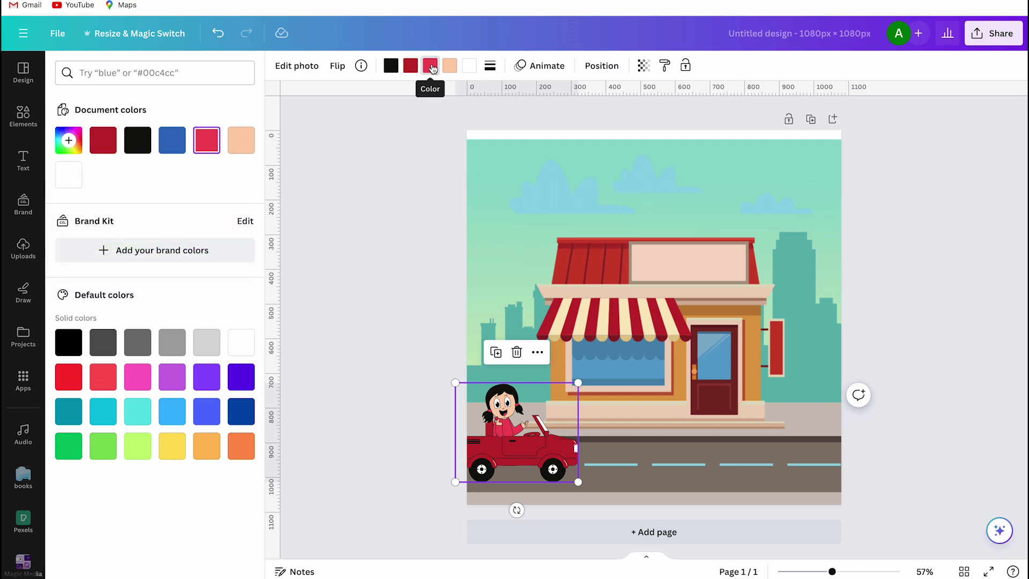
click(72, 174)
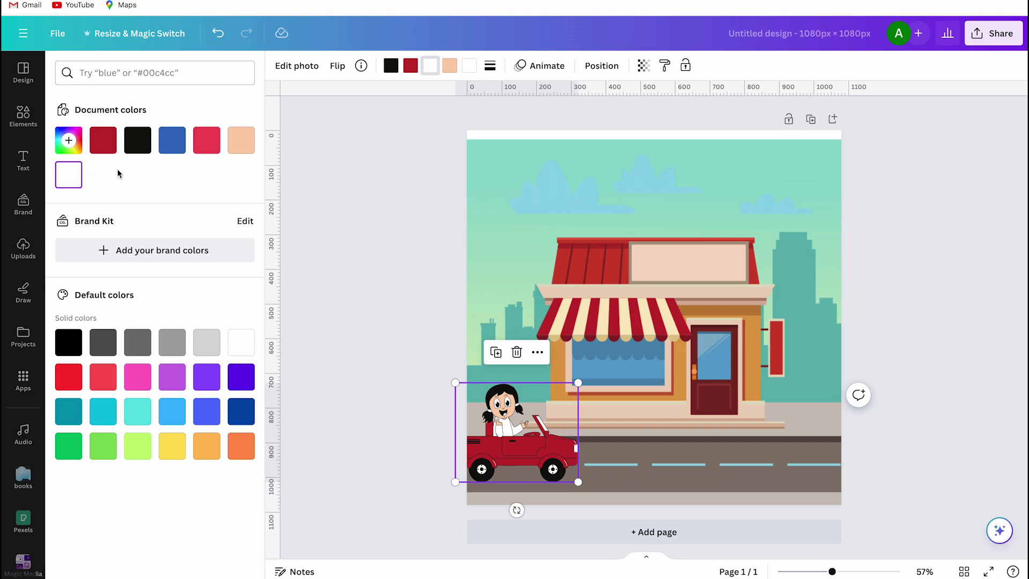
click(69, 140)
click(170, 450)
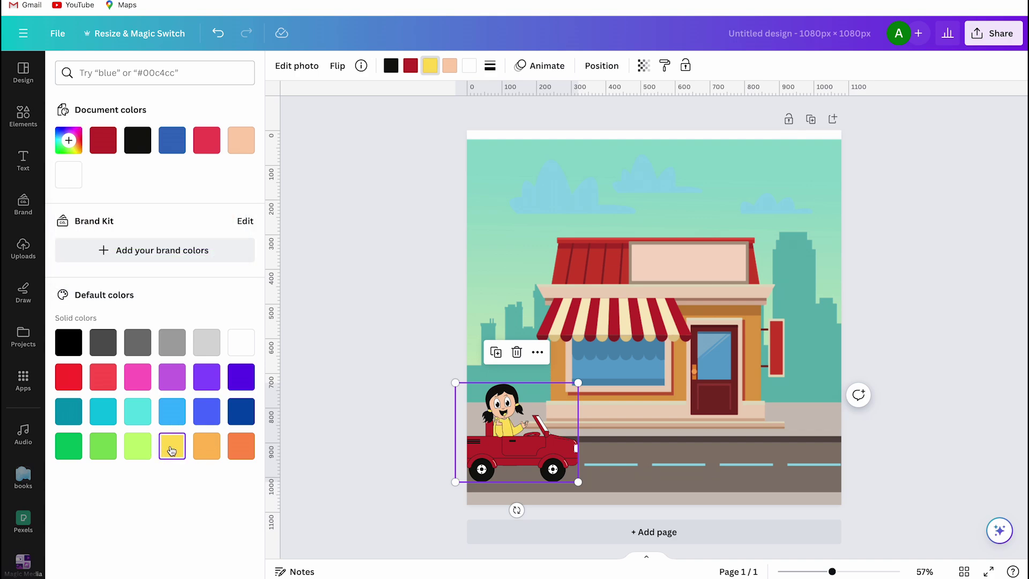
click(339, 325)
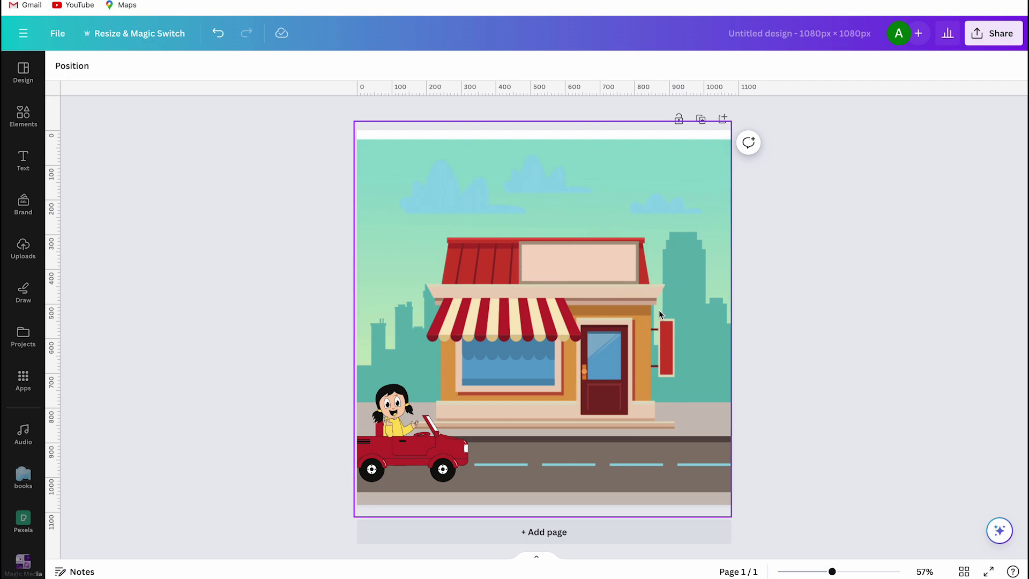
Step: Add the McDonald's logo from the Projects graphics folder, shrink it and place it on the roof
click(24, 343)
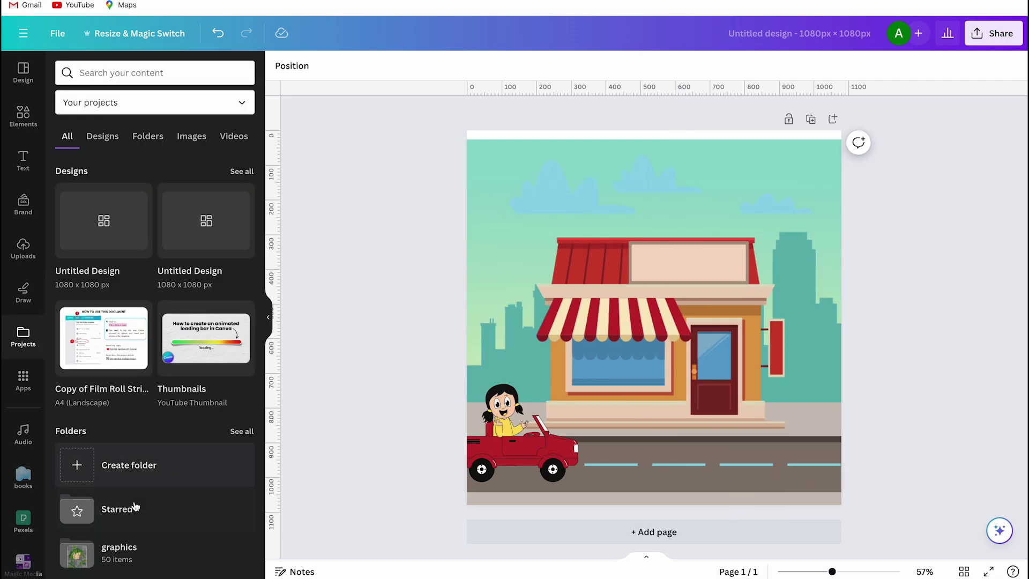
click(131, 549)
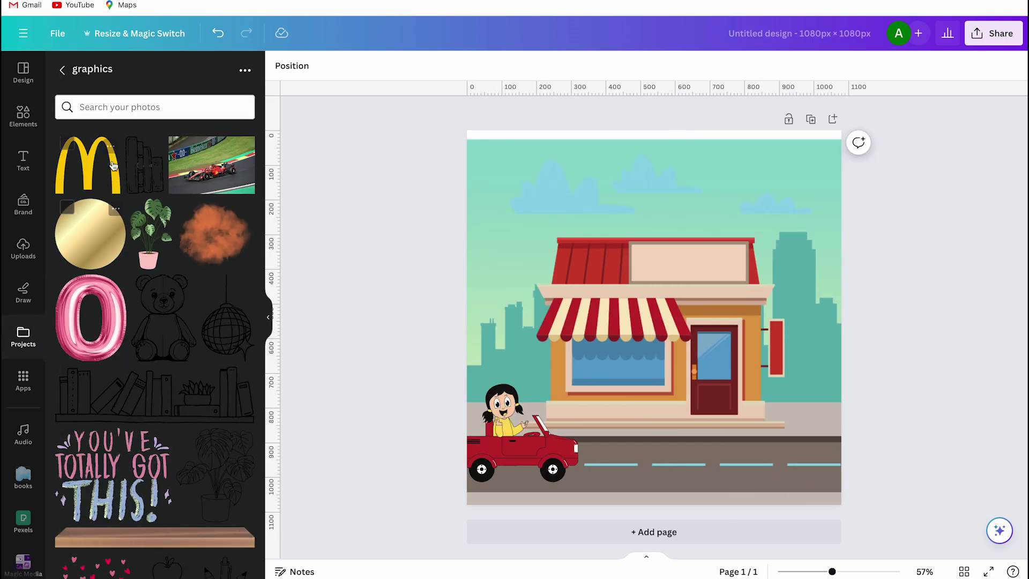
click(97, 173)
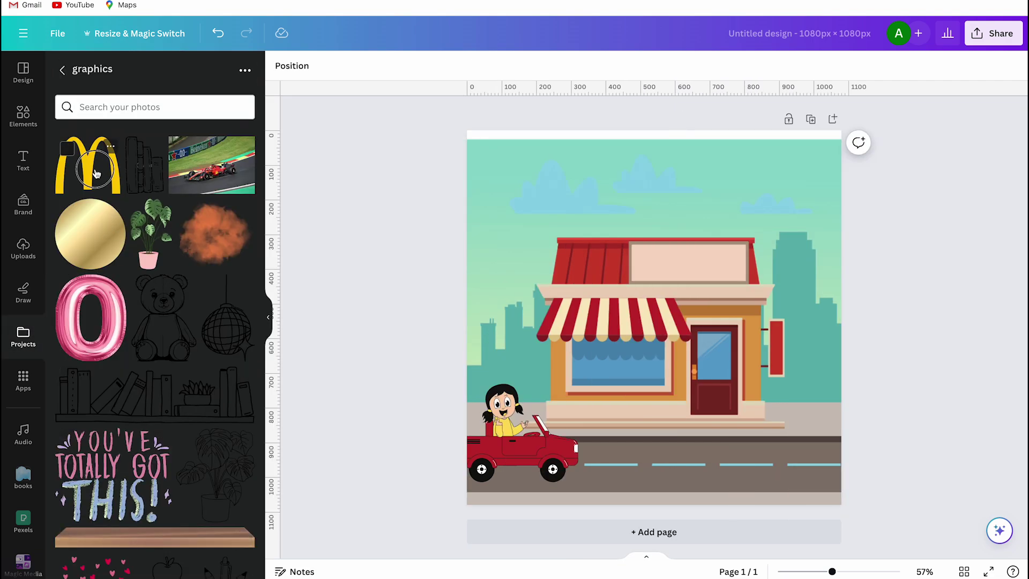
click(268, 317)
drag(450, 236, 480, 279)
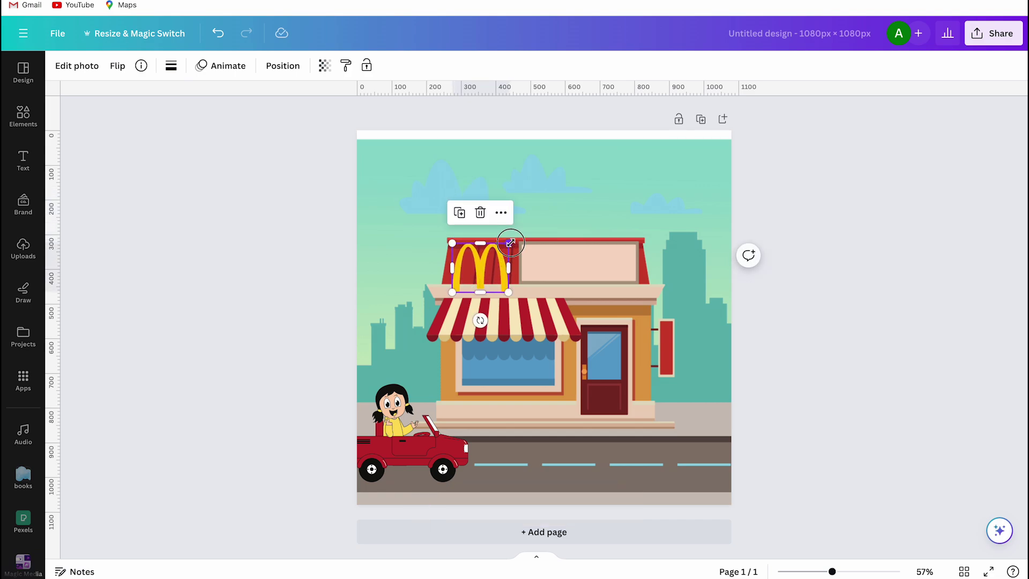
drag(508, 242, 480, 263)
click(838, 272)
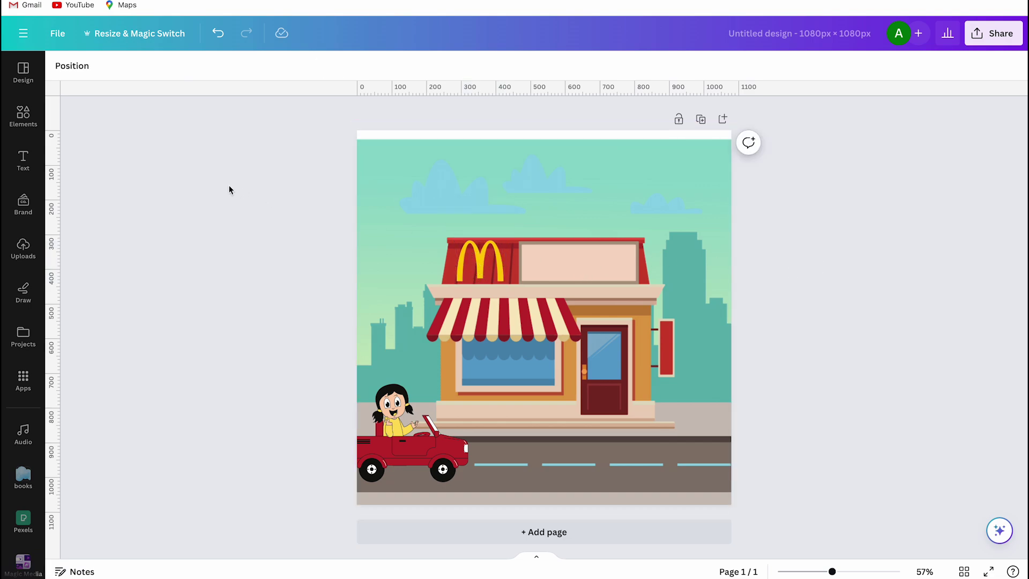
Step: Add a subheading text box reading McDonald's
click(24, 161)
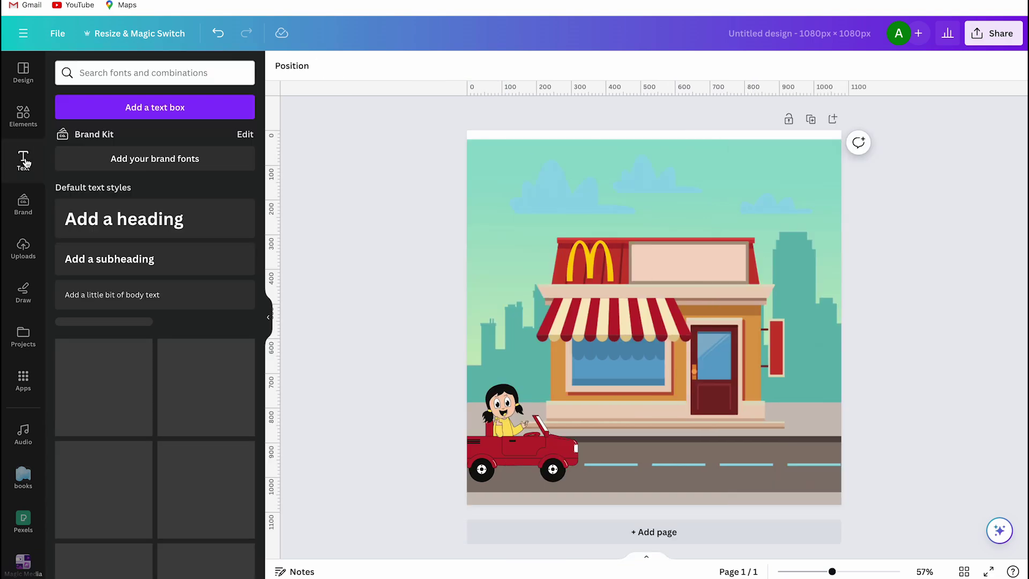
click(88, 261)
click(270, 320)
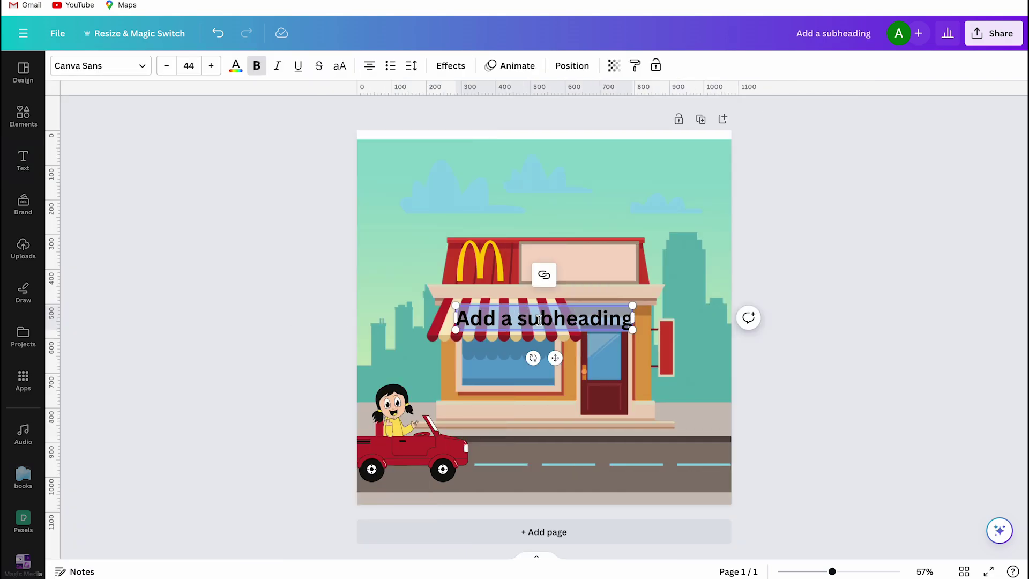
text(McDonald's)
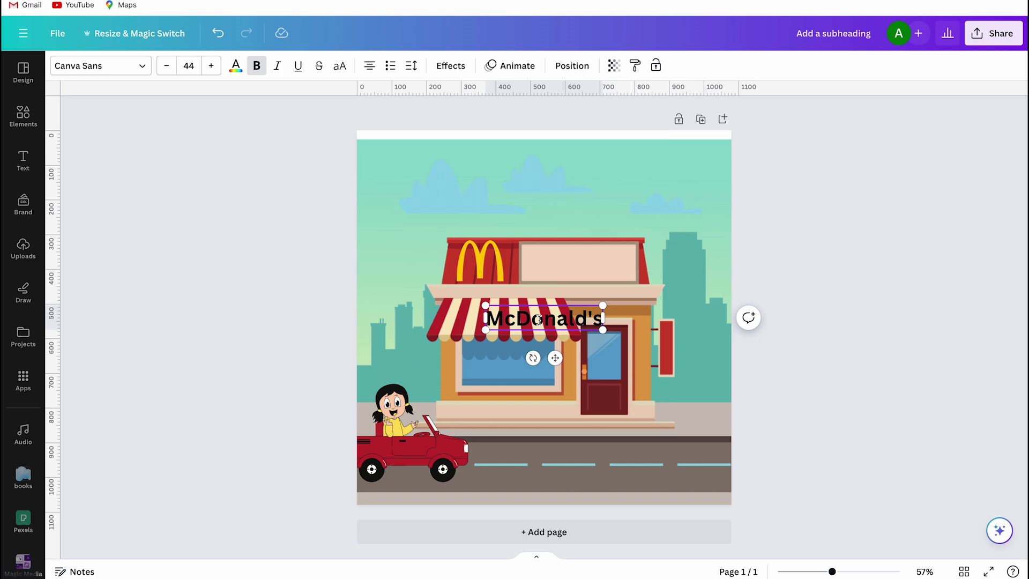
key(ctrl+a)
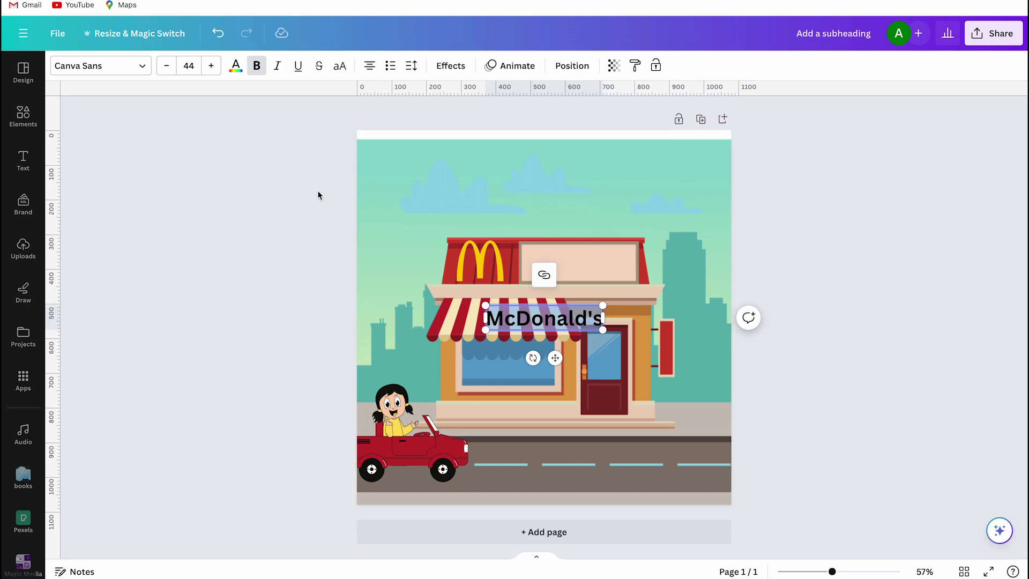
Step: Set the McDonald's text to Fredoka at size 40
click(142, 67)
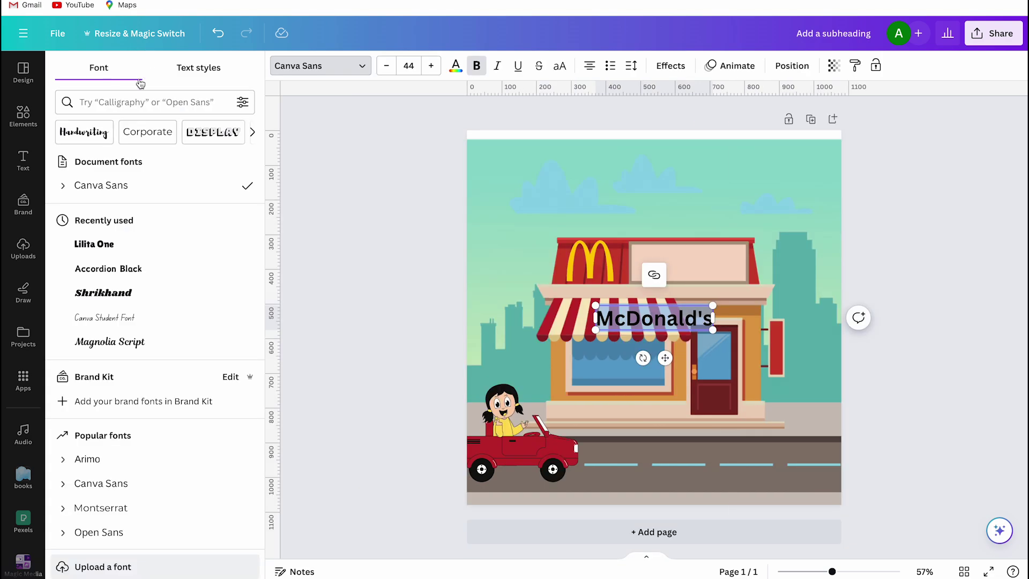
click(130, 102)
text(fer)
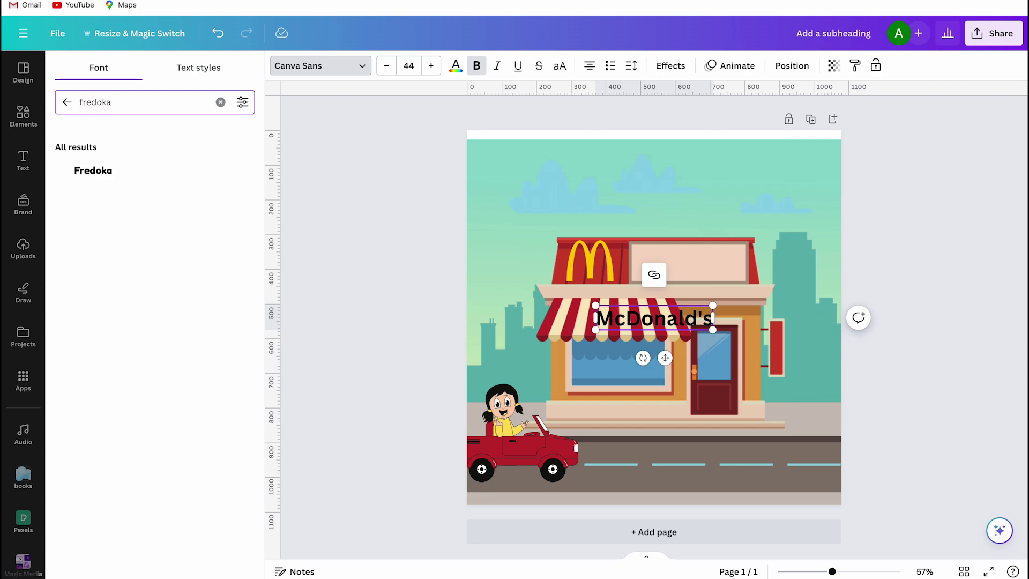
click(89, 172)
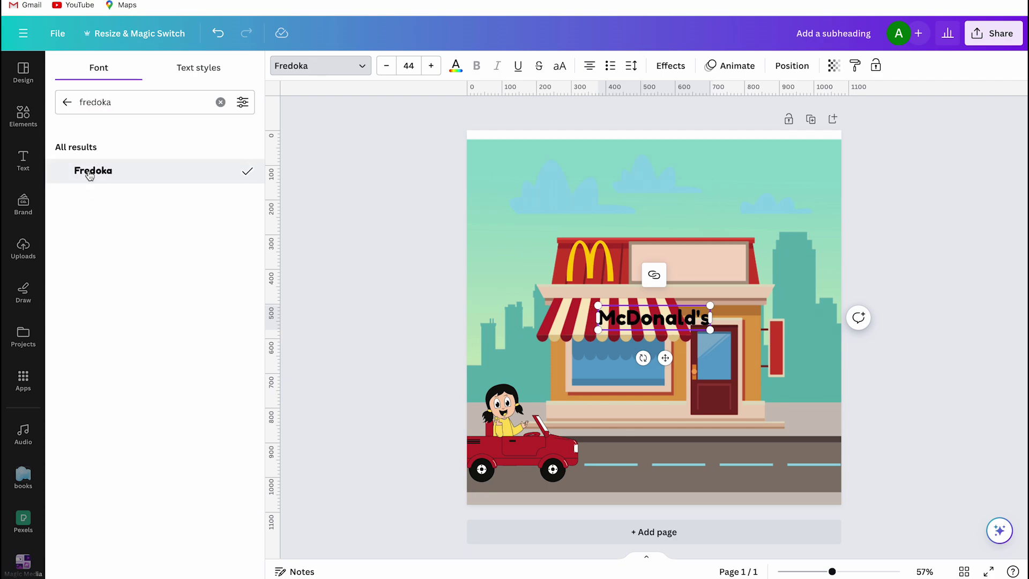
click(386, 66)
click(386, 66)
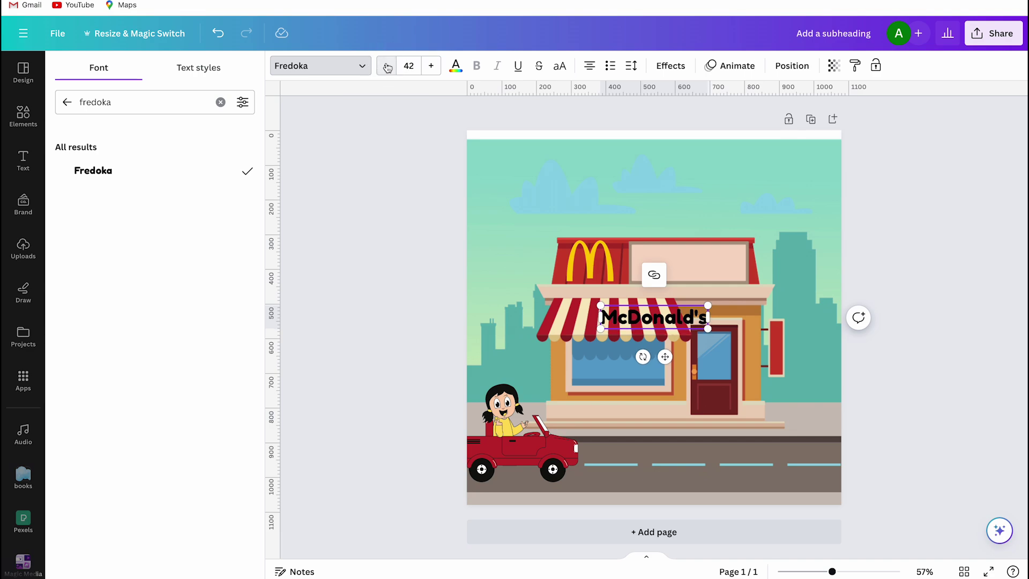
click(387, 66)
click(386, 66)
click(375, 210)
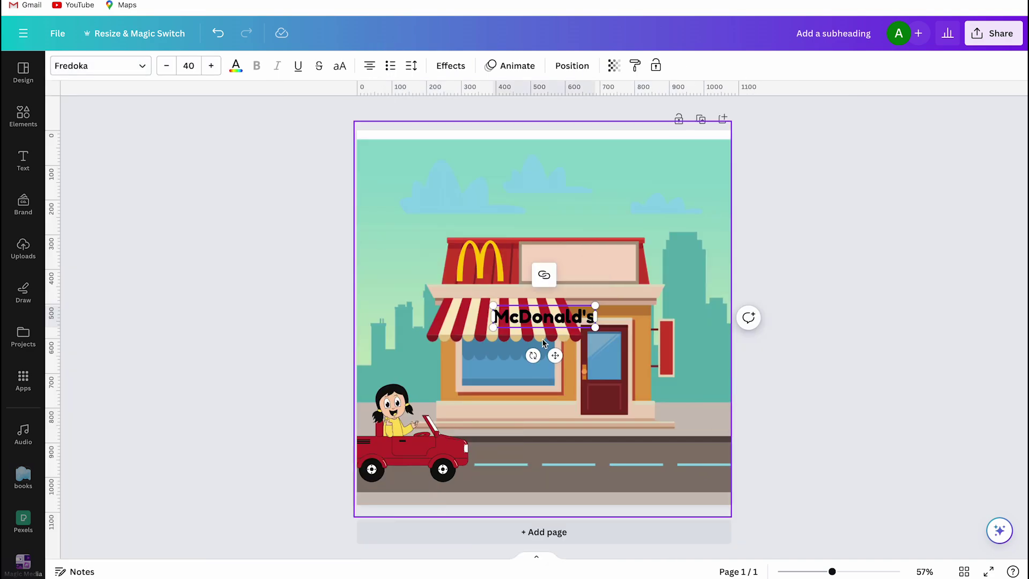
Step: Move the McDonald's text onto the sign board and colour it red
drag(562, 357, 591, 301)
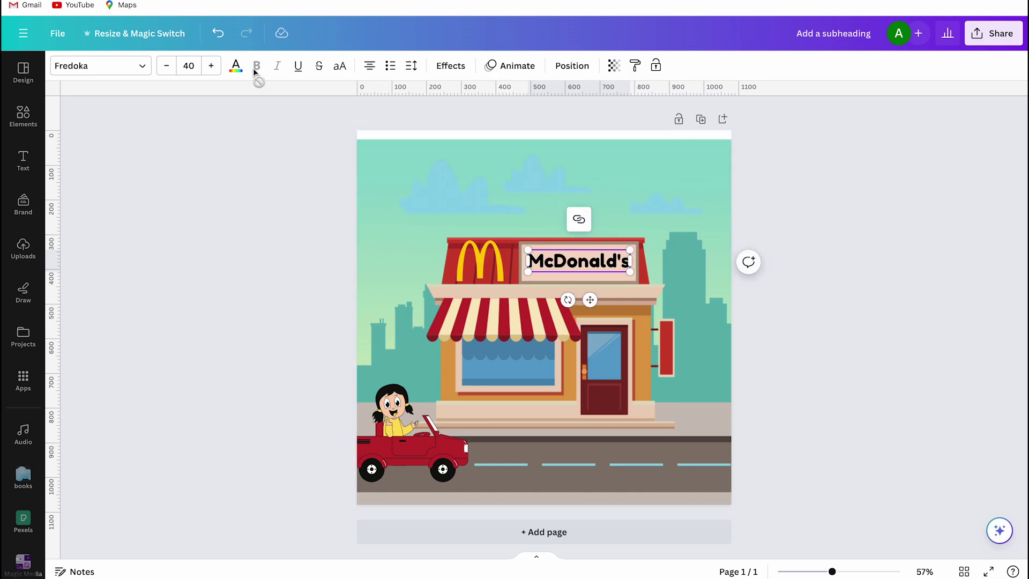
click(236, 66)
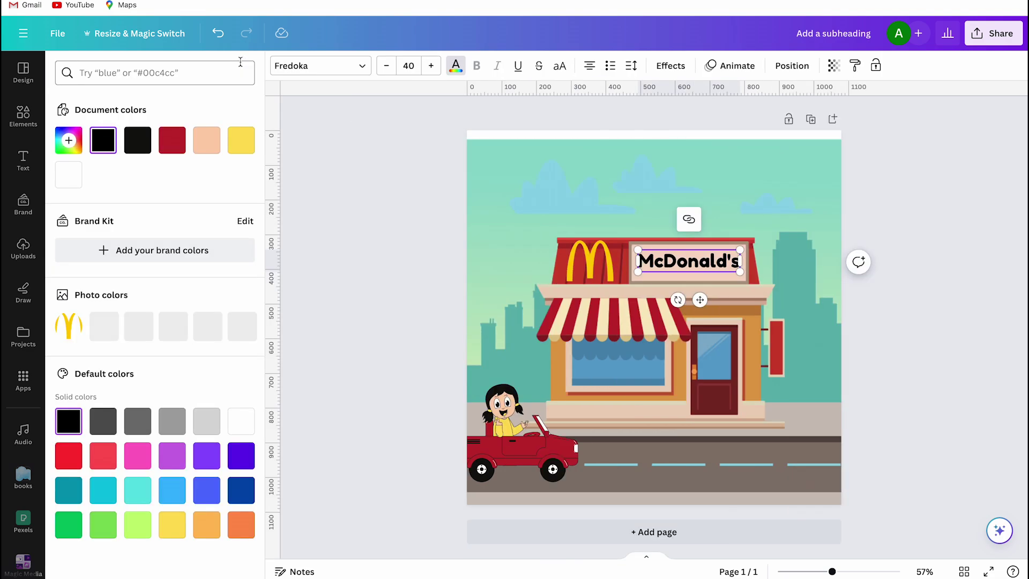
click(172, 141)
click(68, 455)
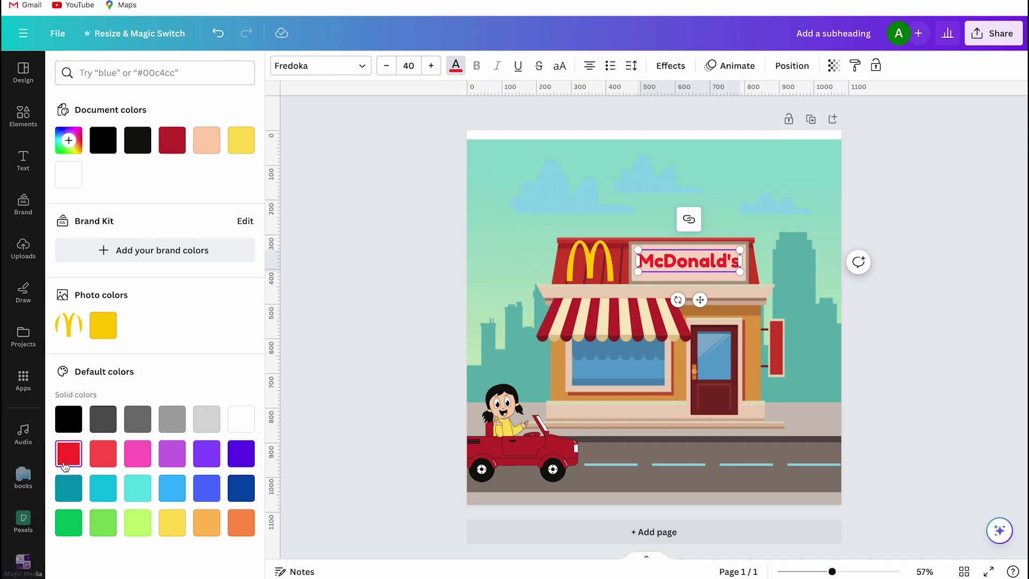
key(Escape)
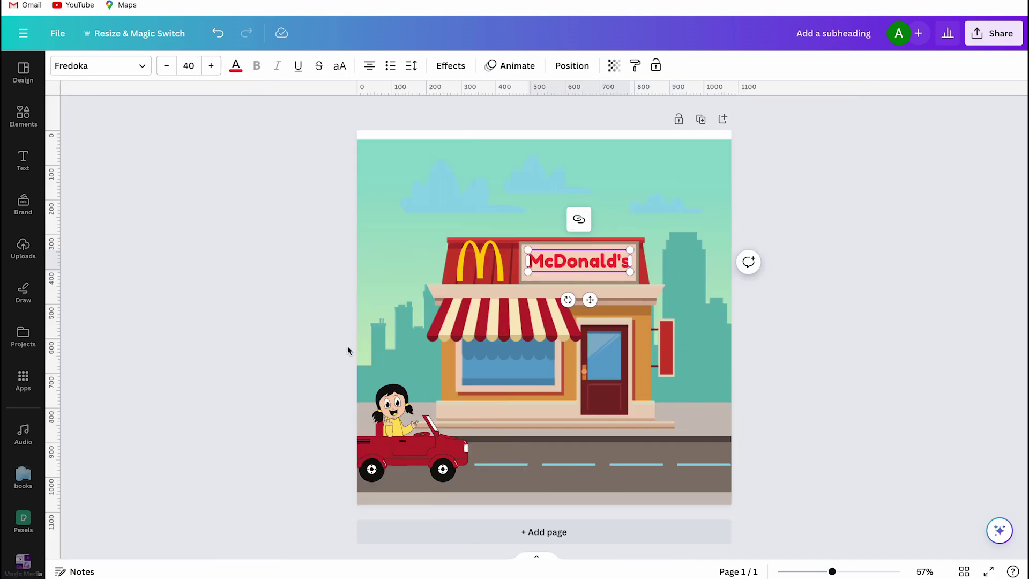
Step: Add a subheading text box reading OPEN in uppercase
key(Escape)
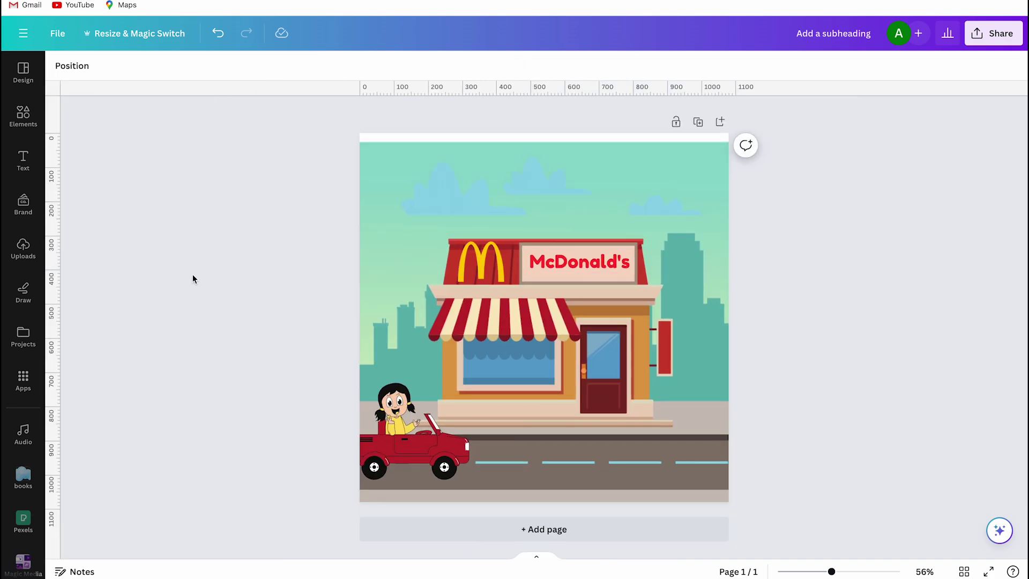
click(23, 159)
click(109, 258)
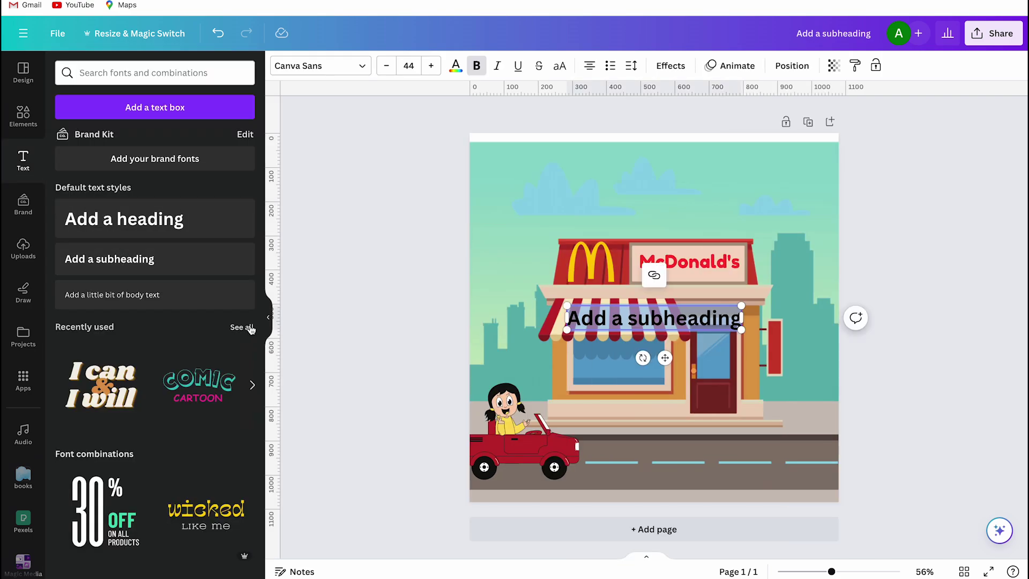
click(268, 320)
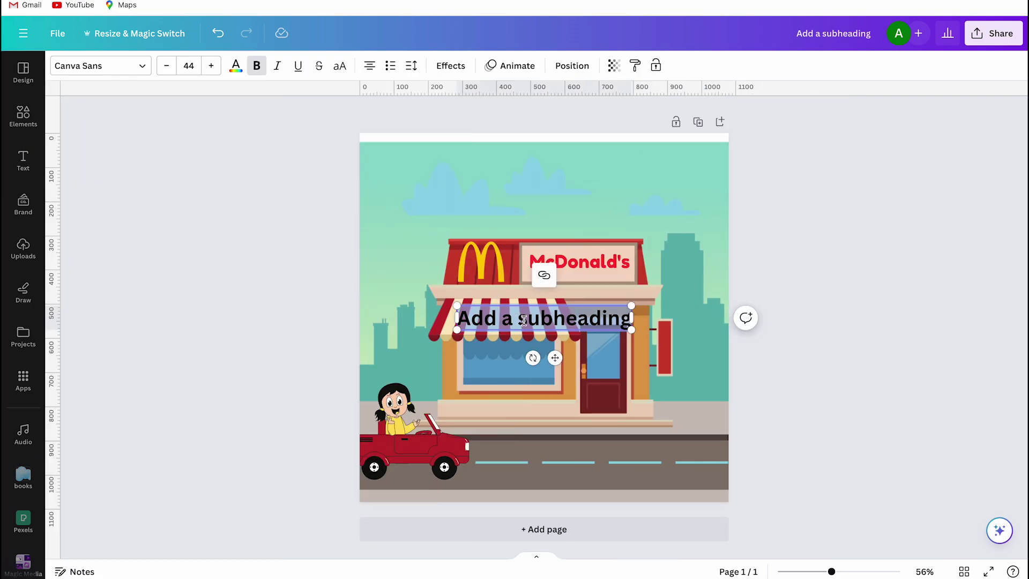
text(open)
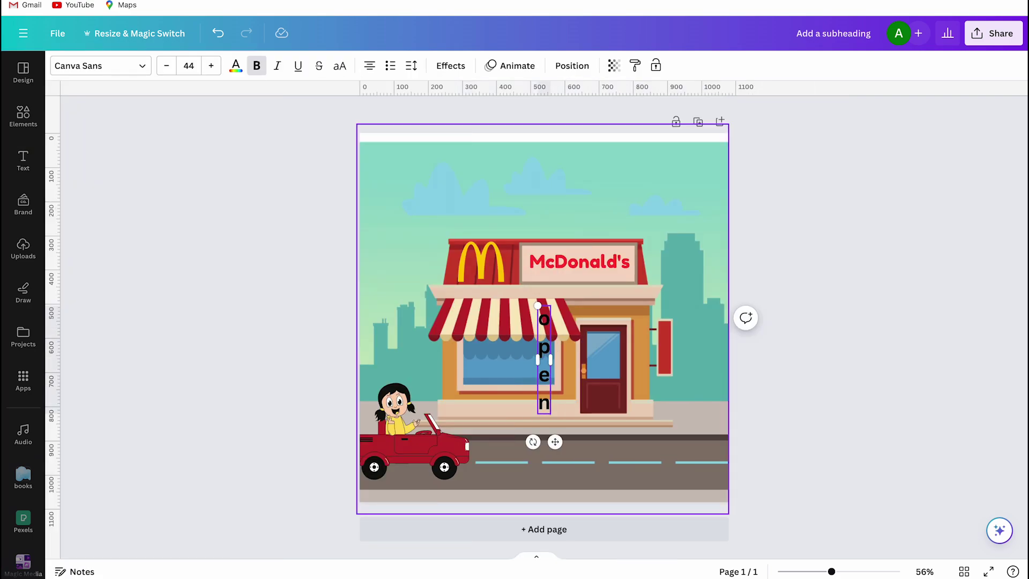
key(ctrl+a)
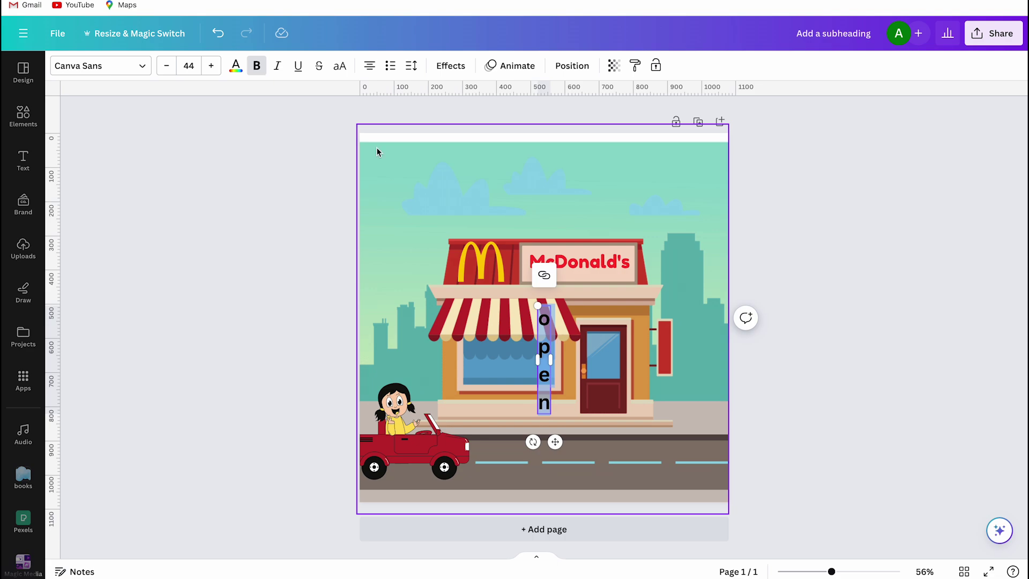
click(339, 68)
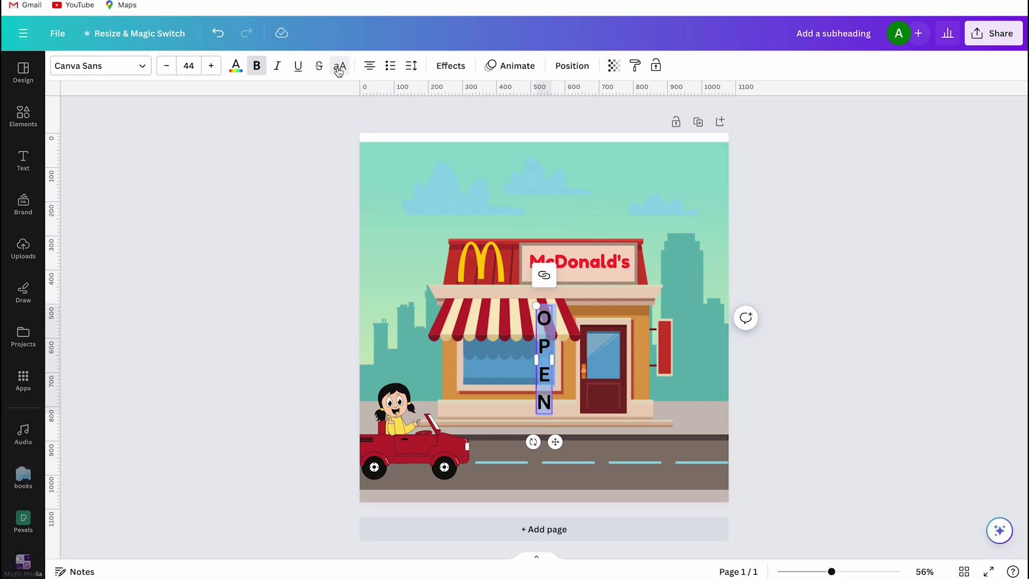
Step: Set OPEN to Fredoka size 18 and move it onto the red sign by the door
click(142, 65)
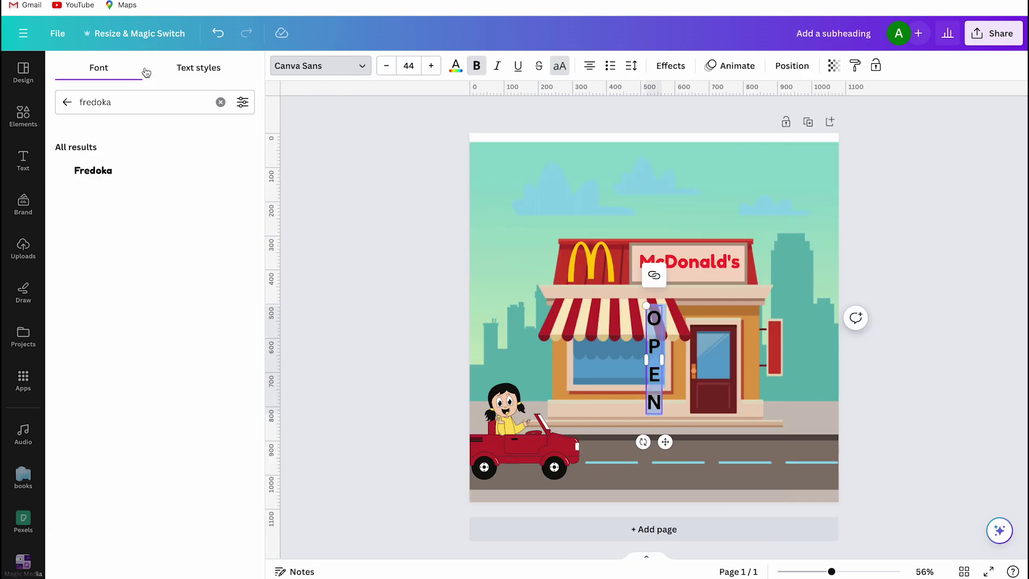
click(91, 171)
click(408, 65)
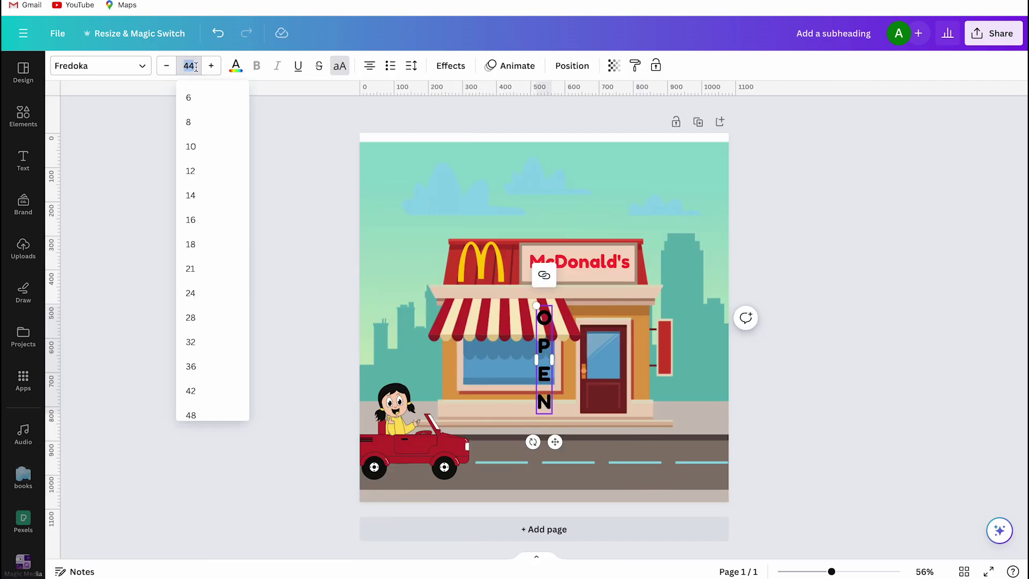
click(188, 243)
drag(556, 378, 677, 400)
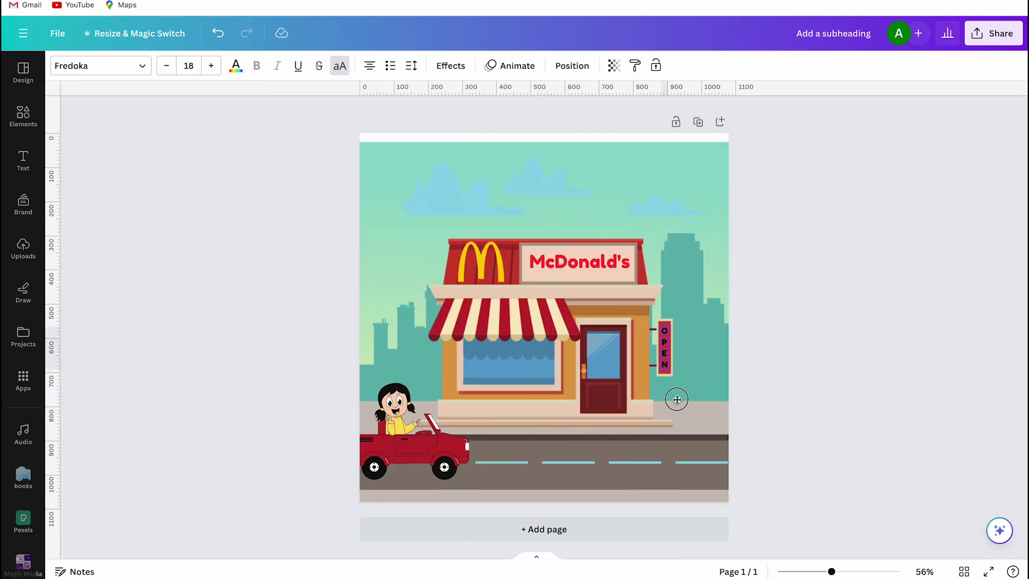
Step: Make the OPEN lettering white and widen its spacing
scroll(677, 400, up, 5)
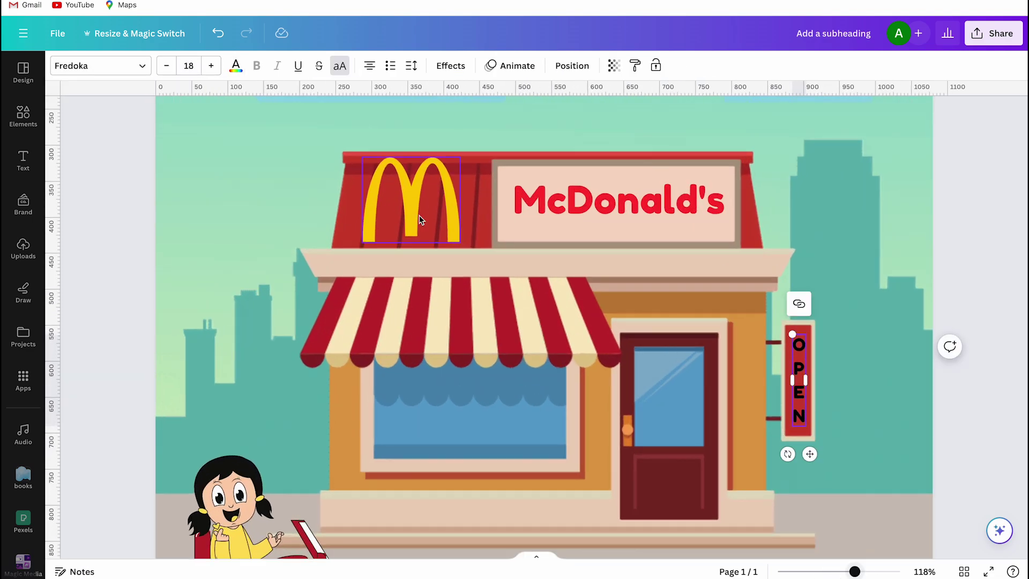
click(236, 66)
click(103, 174)
click(631, 65)
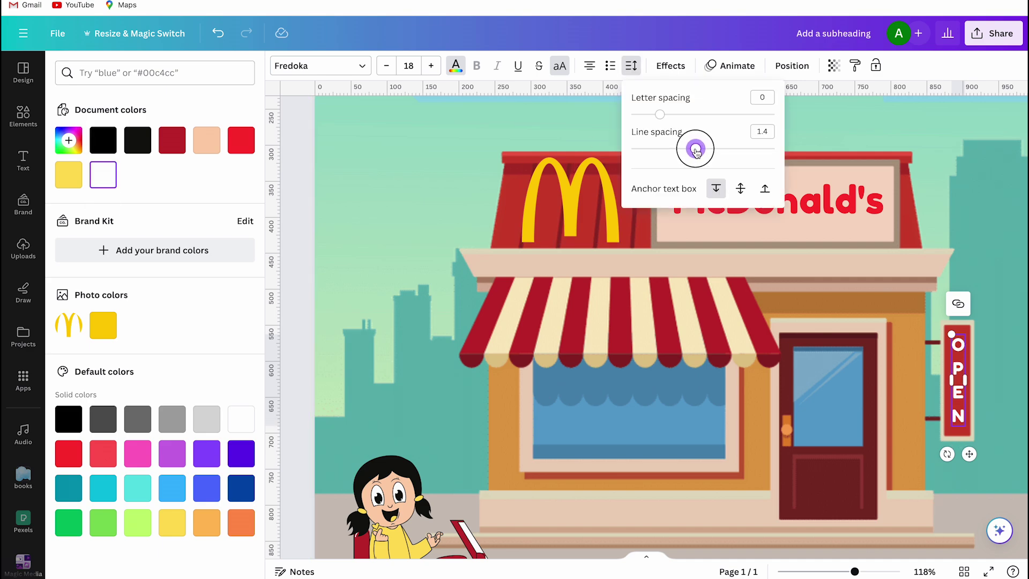
drag(696, 152, 705, 149)
Step: Raise OPEN's font size to 20 and tighten its line spacing to 1.22
click(431, 65)
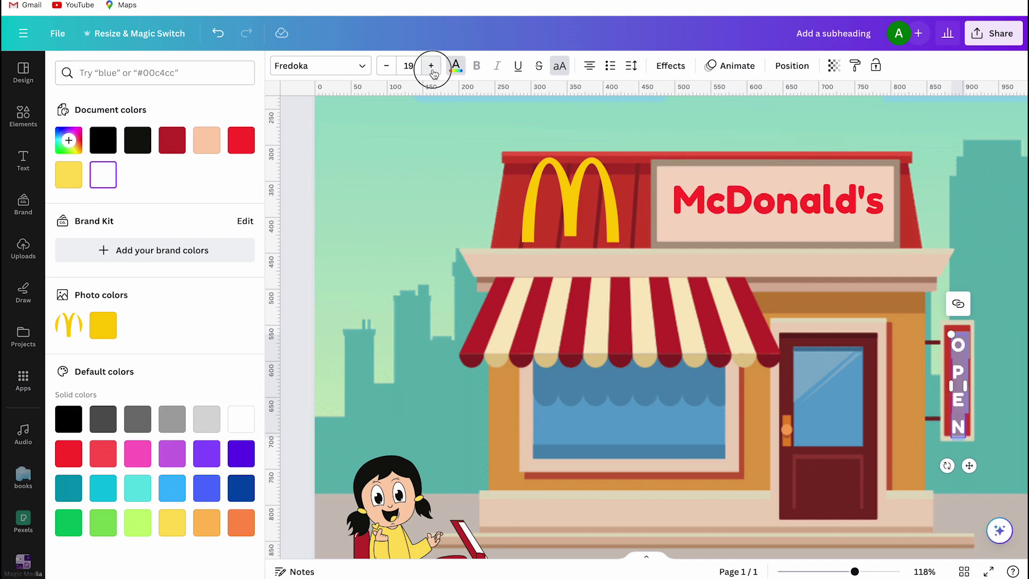
click(430, 65)
click(631, 65)
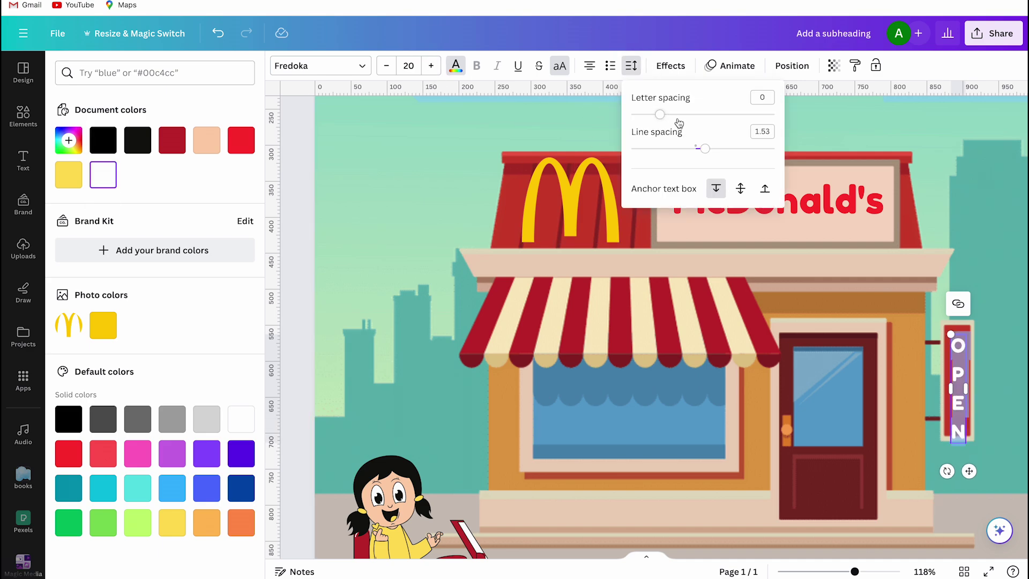
drag(705, 149, 683, 150)
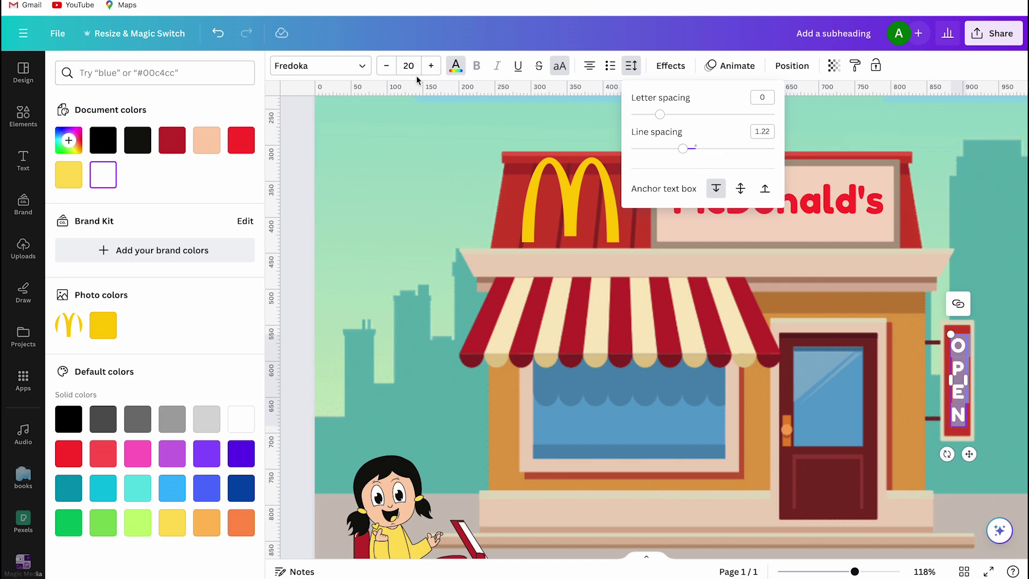
click(632, 312)
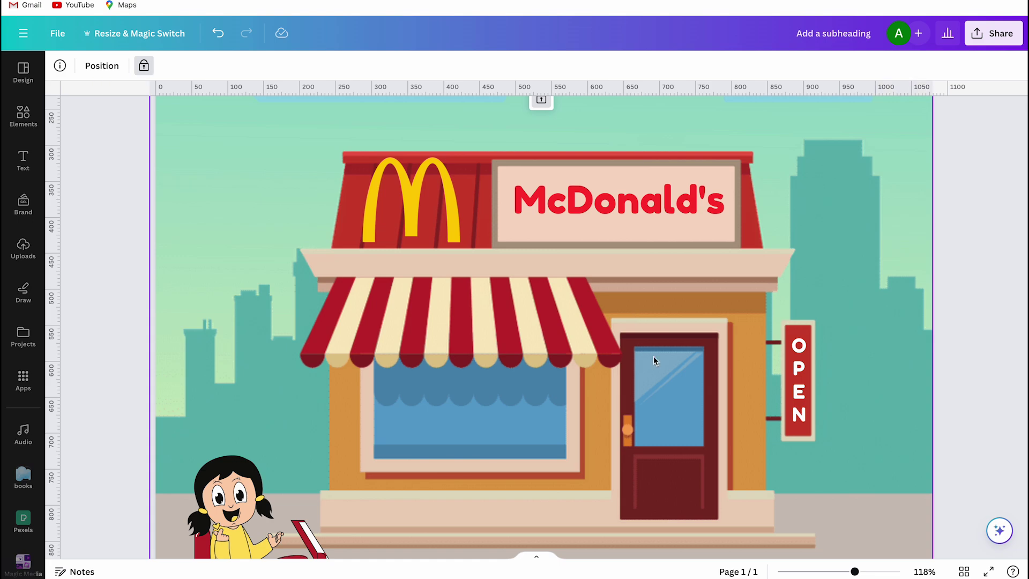
click(799, 403)
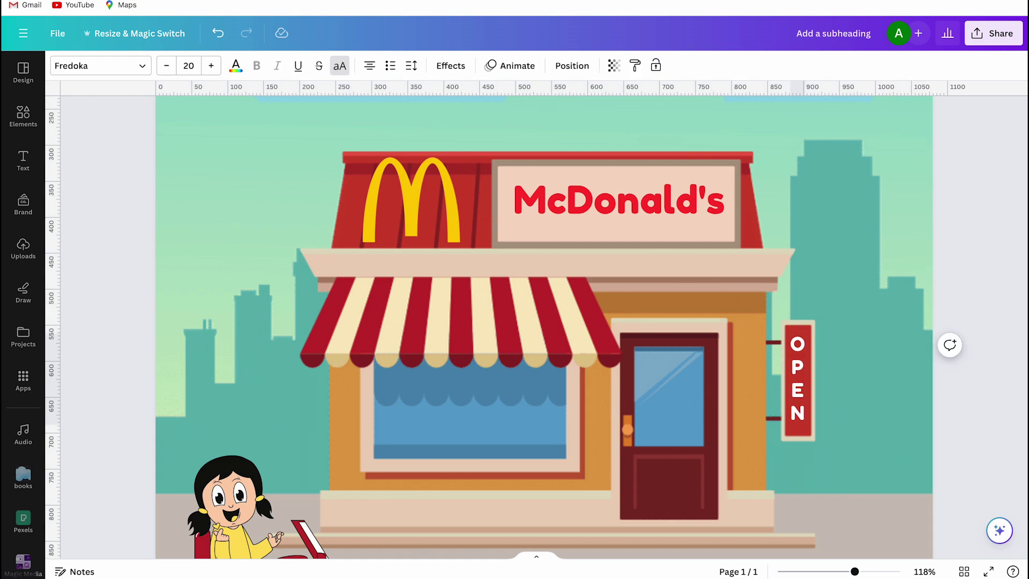
Step: Zoom out and drag the red car left until only its front shows on the road
click(960, 411)
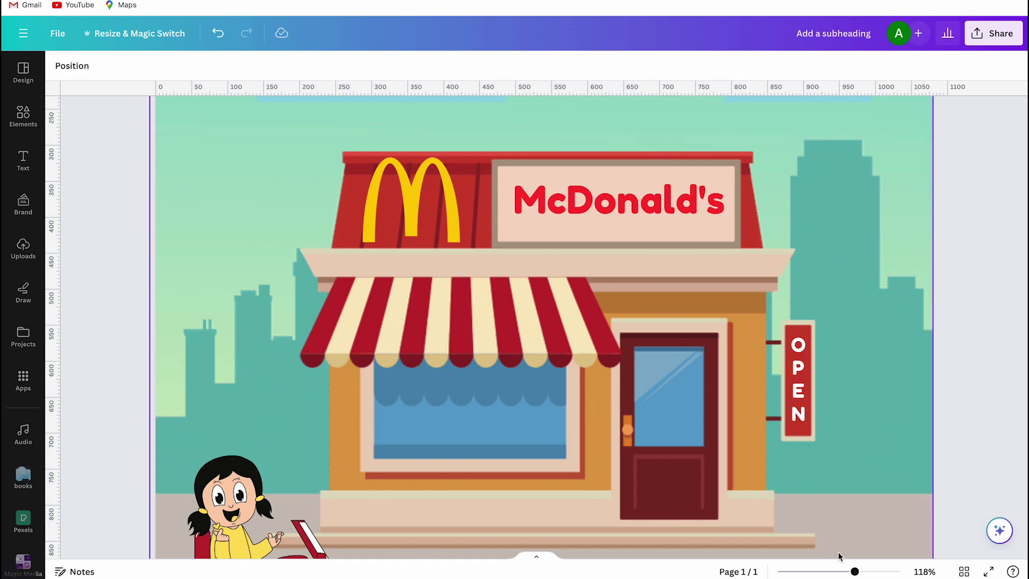
drag(854, 571, 830, 572)
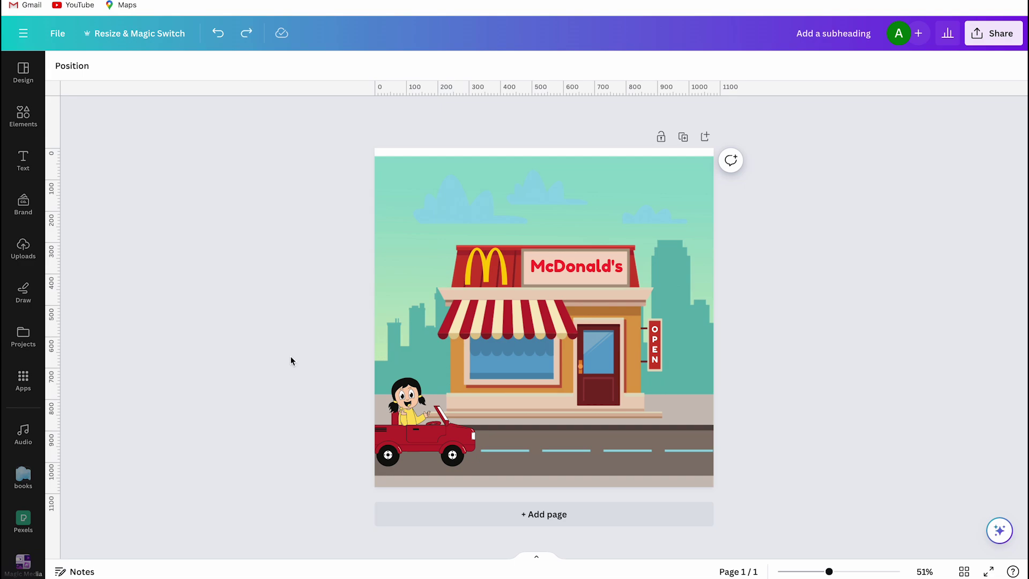
click(405, 410)
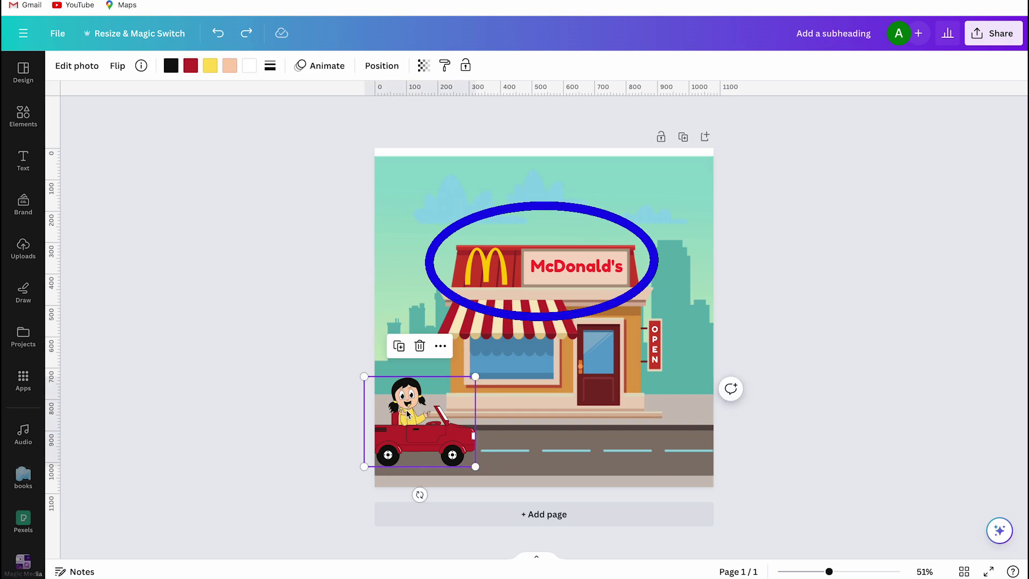
drag(444, 415, 357, 419)
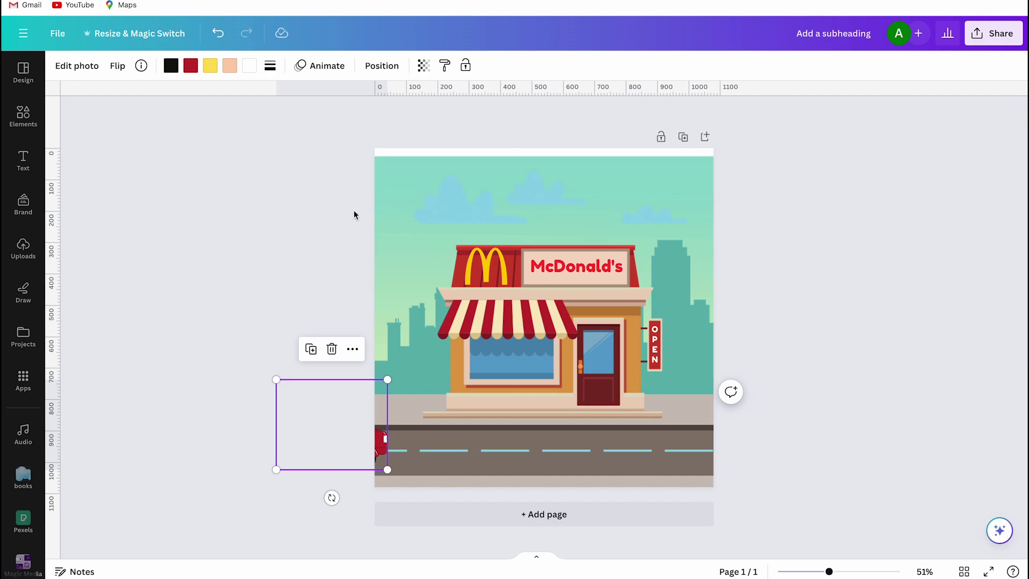
Step: Draw a straight custom motion path for the red car across the road
click(327, 66)
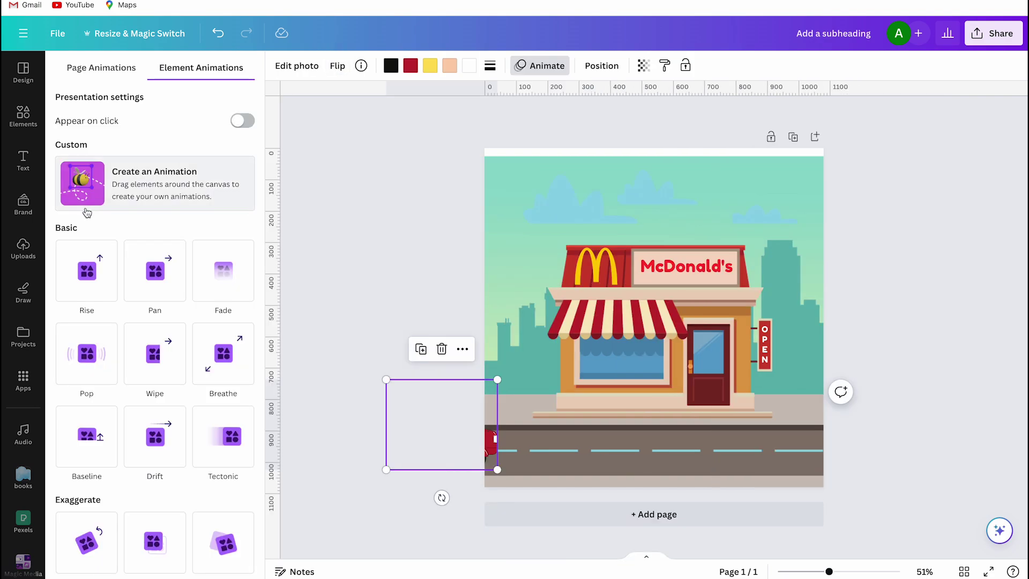
click(167, 194)
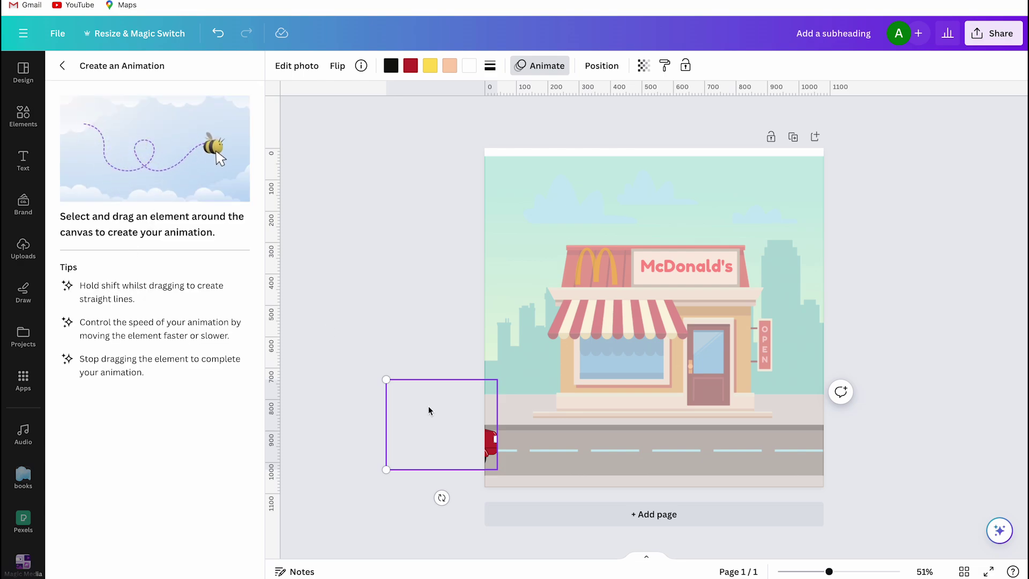
key(shift)
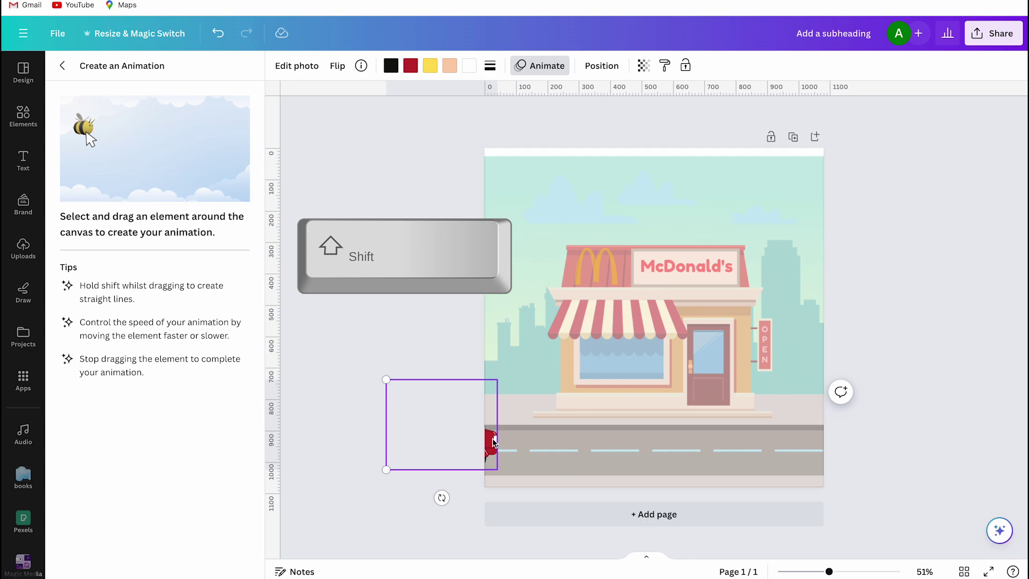
drag(493, 441, 957, 417)
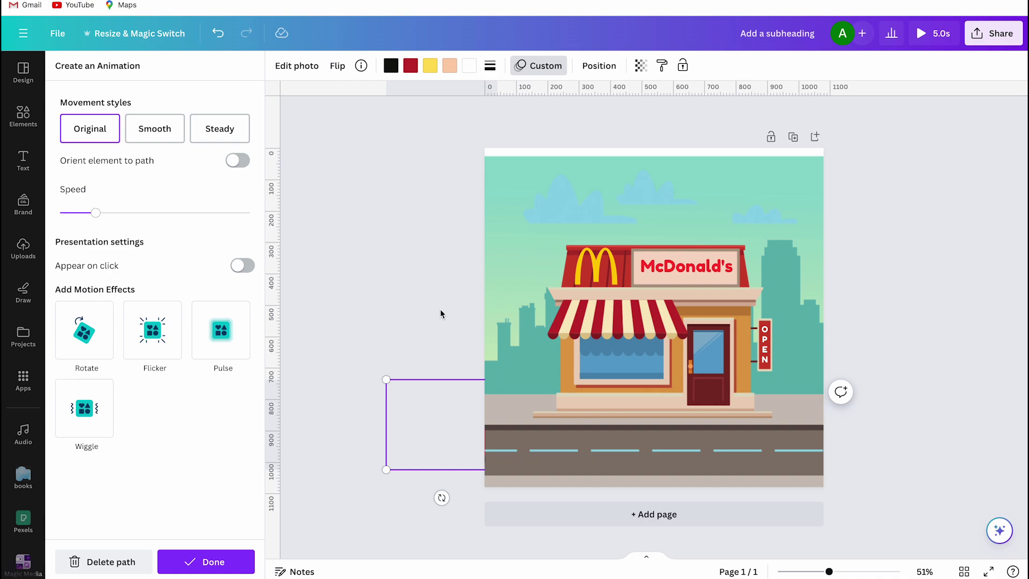
Step: Slow the car's animation speed and set its movement to Smooth
drag(92, 216, 191, 221)
click(111, 561)
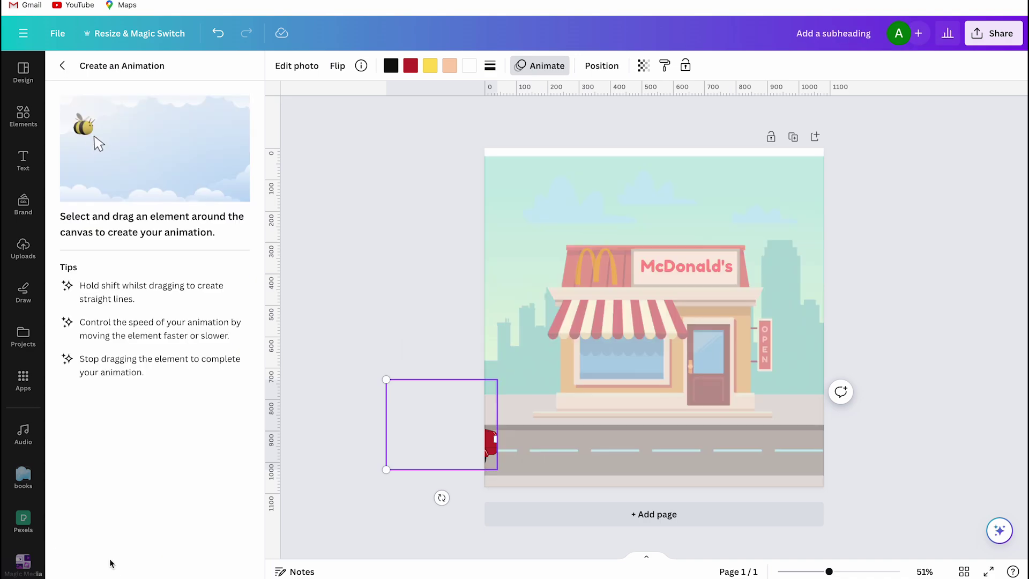
key(ctrl+z)
drag(221, 213, 90, 212)
click(154, 138)
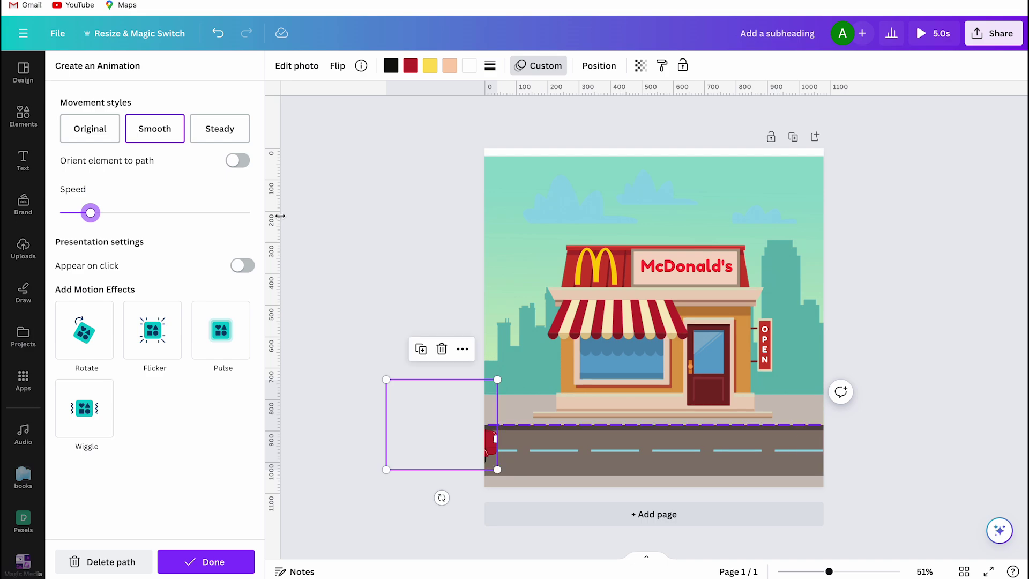
click(198, 551)
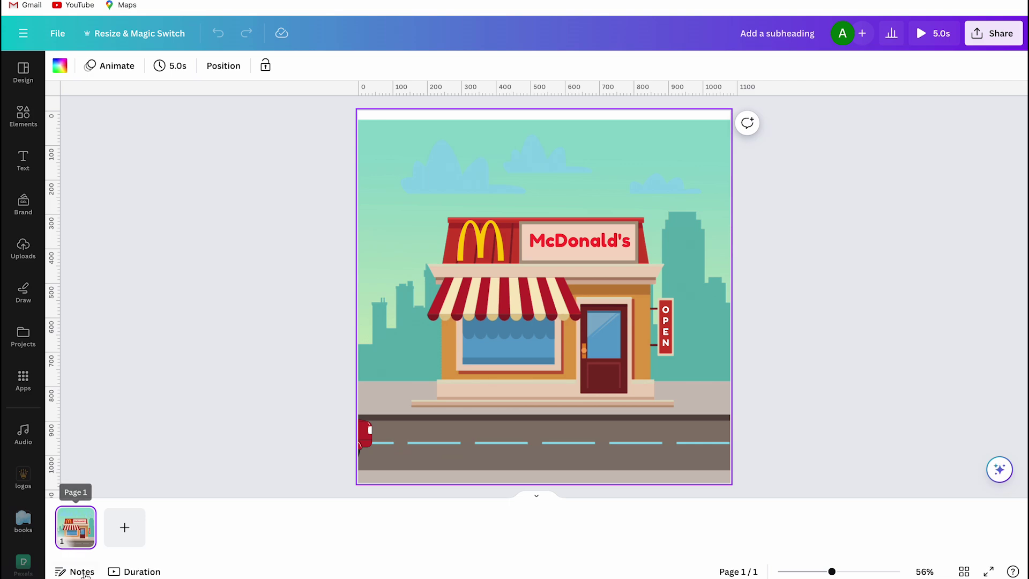
Step: Show the OPEN sign text's timing in the bottom timeline panel
click(667, 335)
right_click(669, 338)
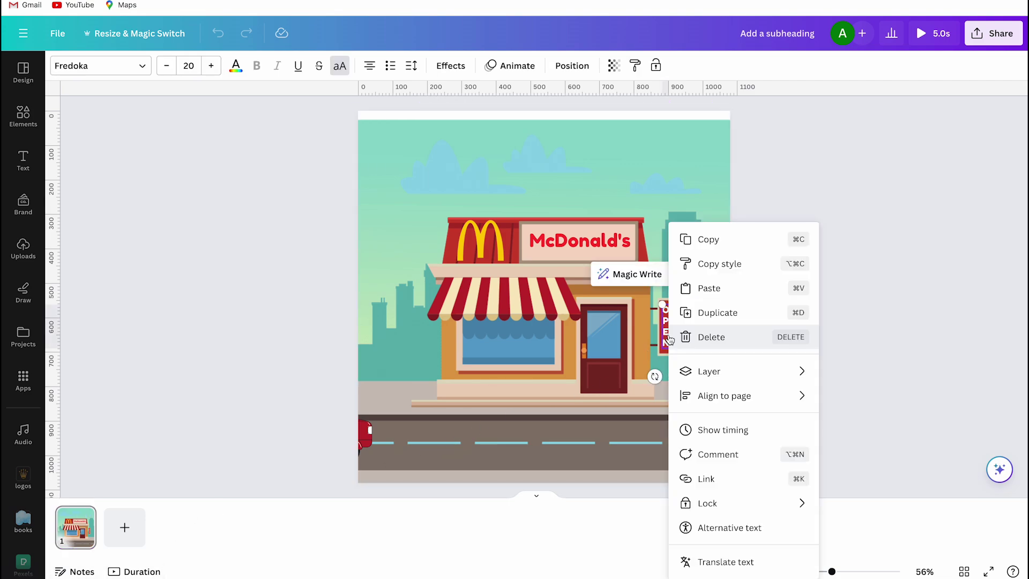
click(720, 430)
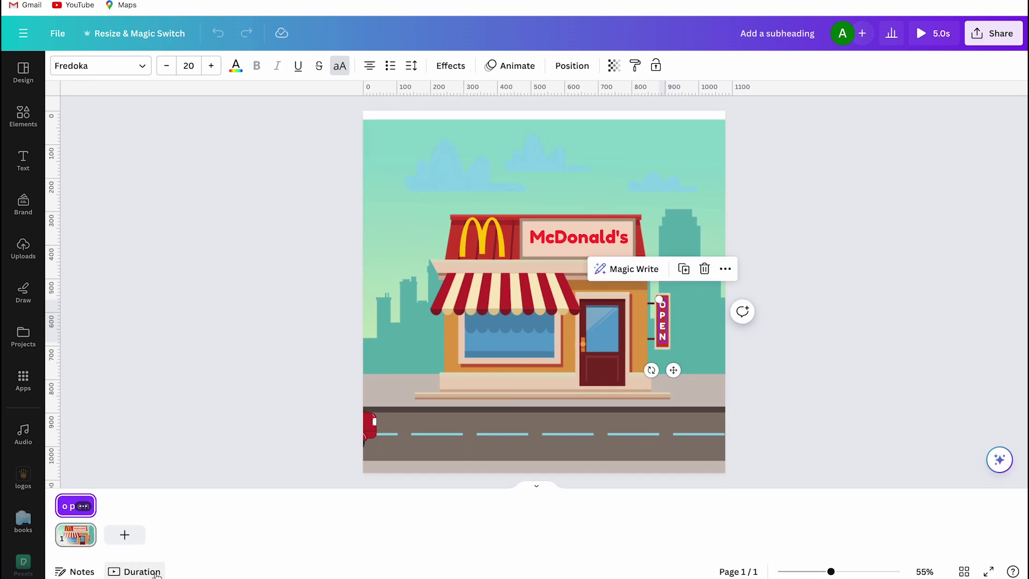
click(135, 571)
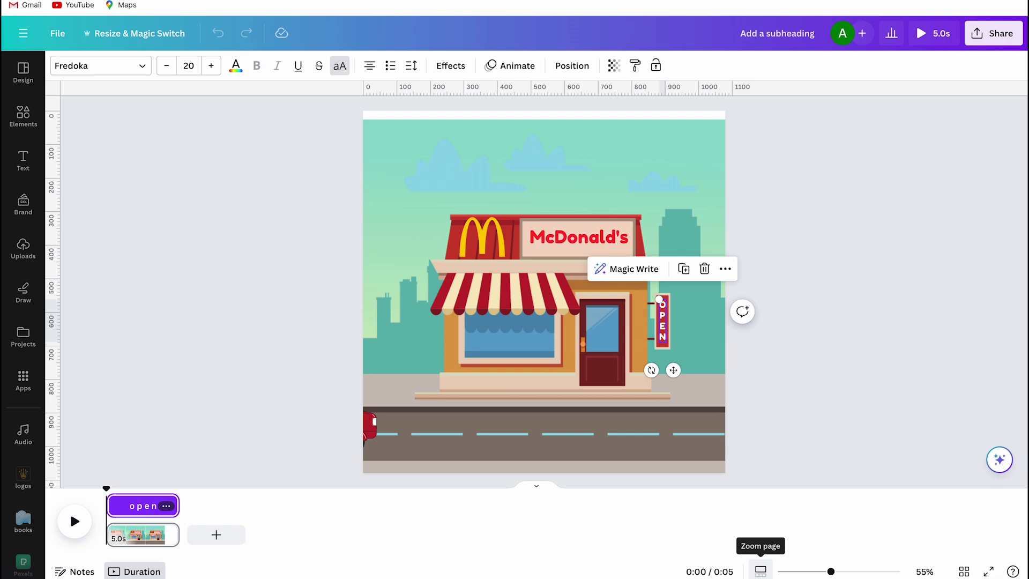
Step: Zoom the timeline in so the 5-second page clip appears wider
click(760, 571)
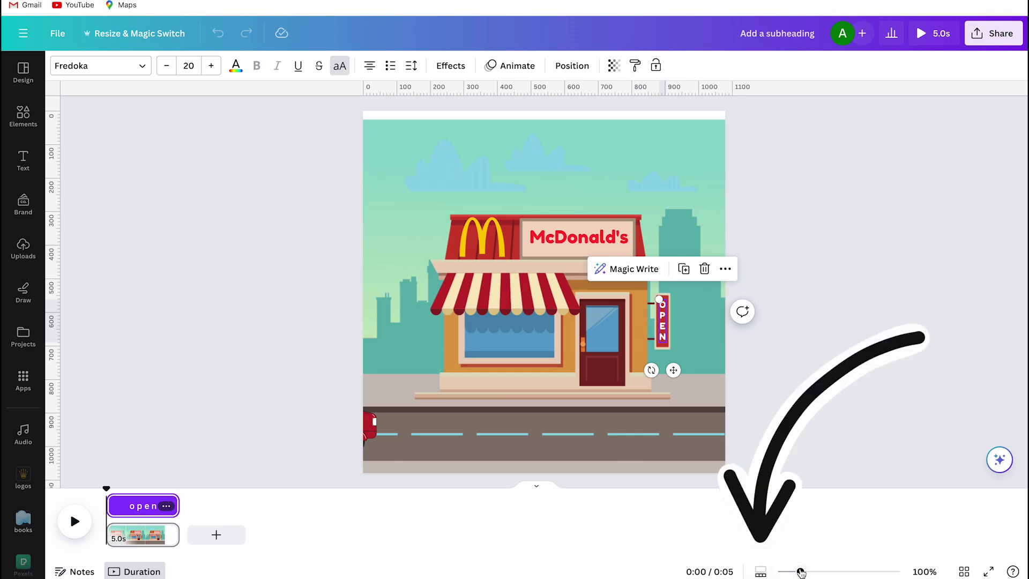
drag(805, 571, 858, 568)
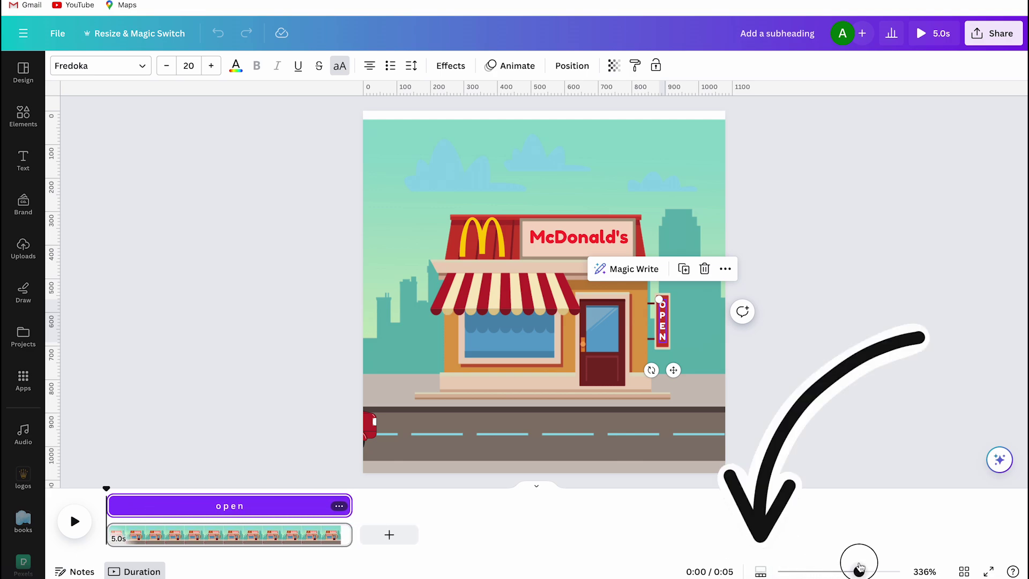
mouse_move(348, 500)
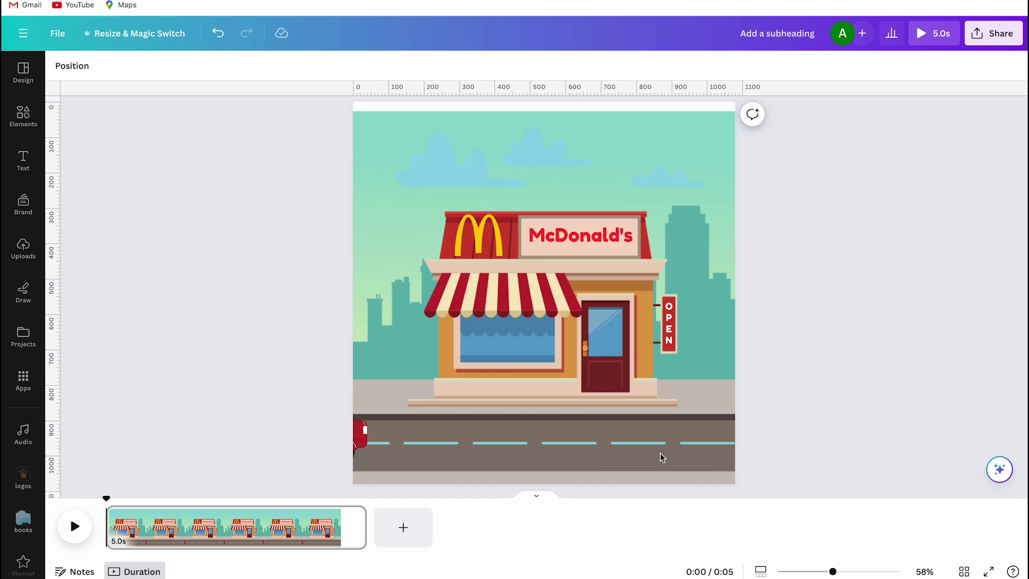
Step: Give the OPEN text its own timing bar and shorten it to about 0.5 s
click(669, 336)
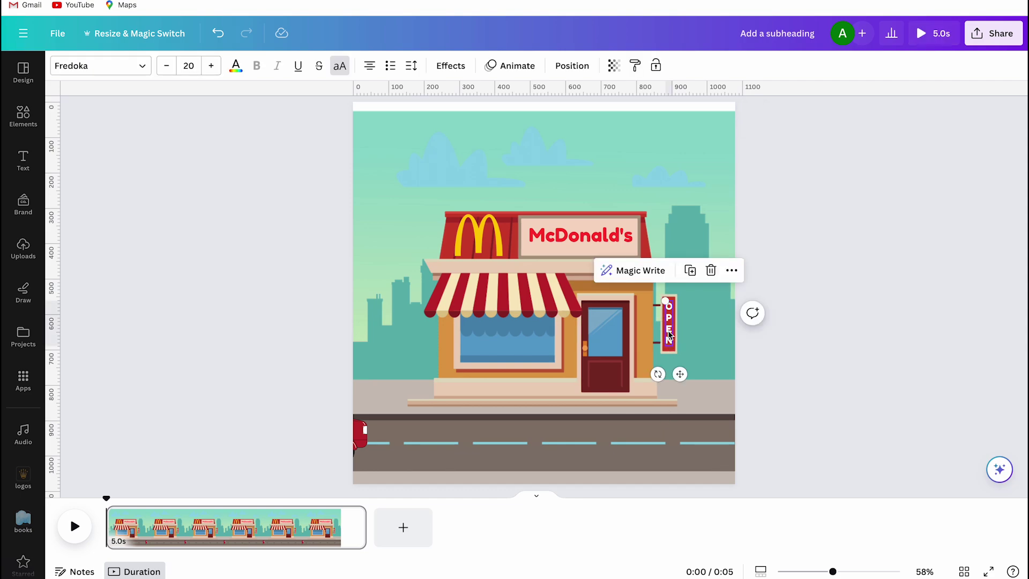
right_click(669, 336)
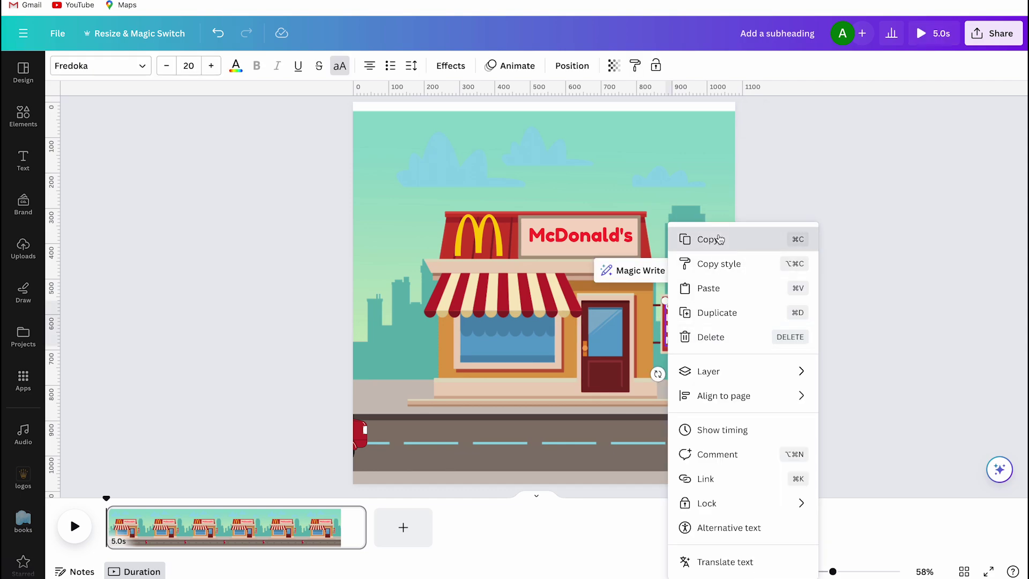
click(720, 238)
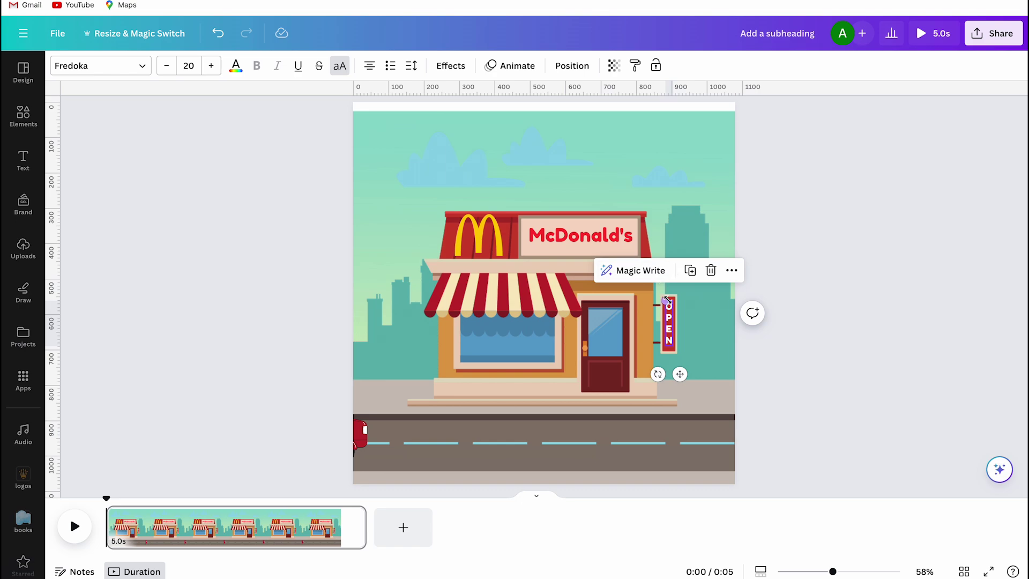
right_click(669, 319)
click(703, 429)
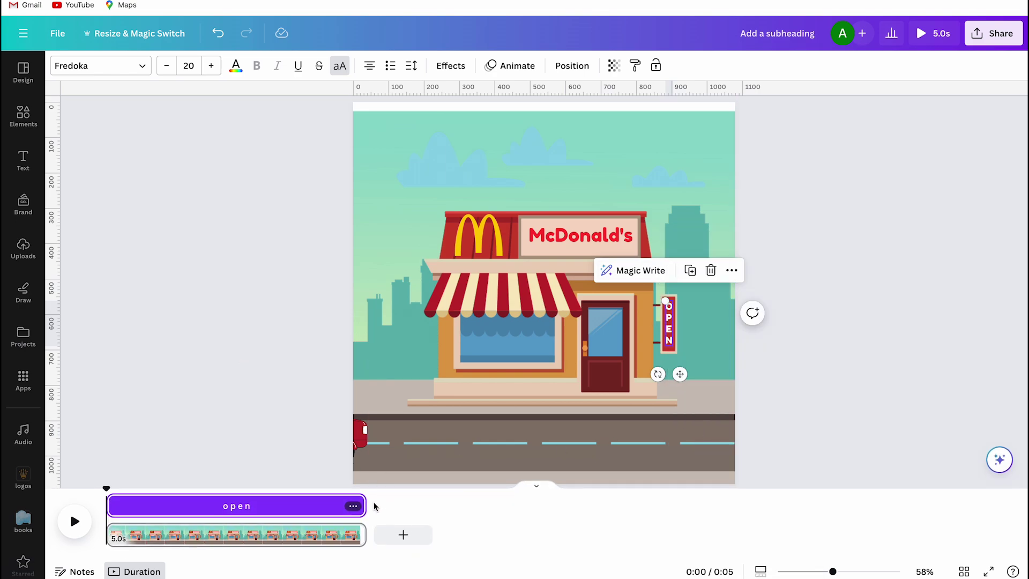
drag(364, 506, 145, 481)
Step: Zoom the timeline and experiment with delaying and shortening the OPEN text clip
key(ctrl+z)
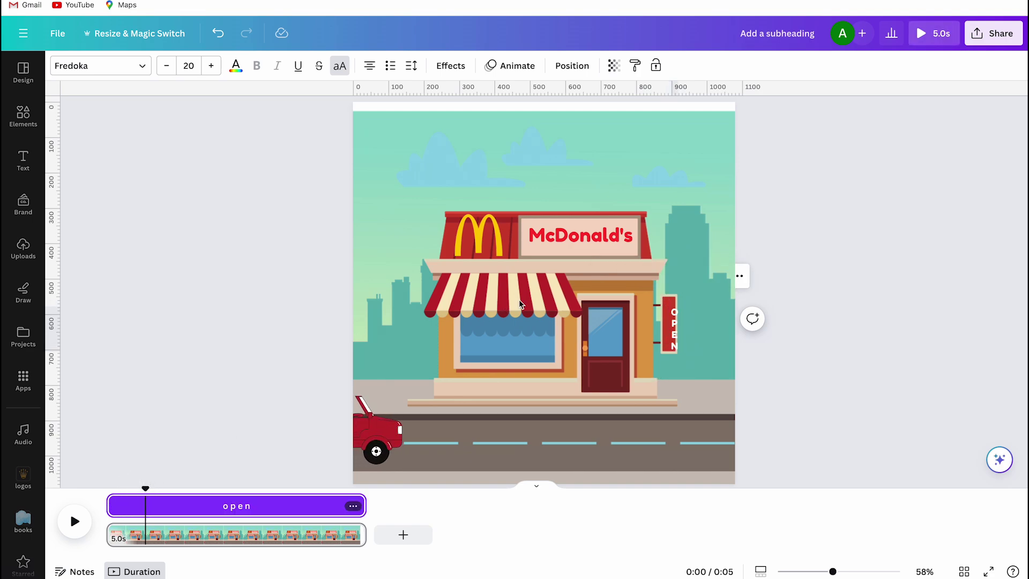
drag(832, 571, 850, 571)
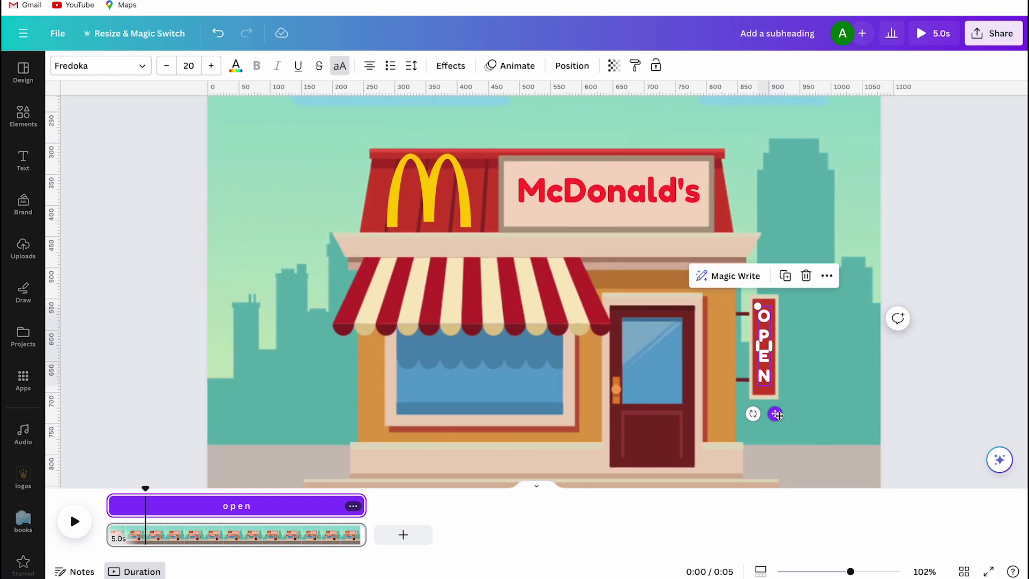
drag(109, 506, 149, 506)
drag(361, 503, 188, 486)
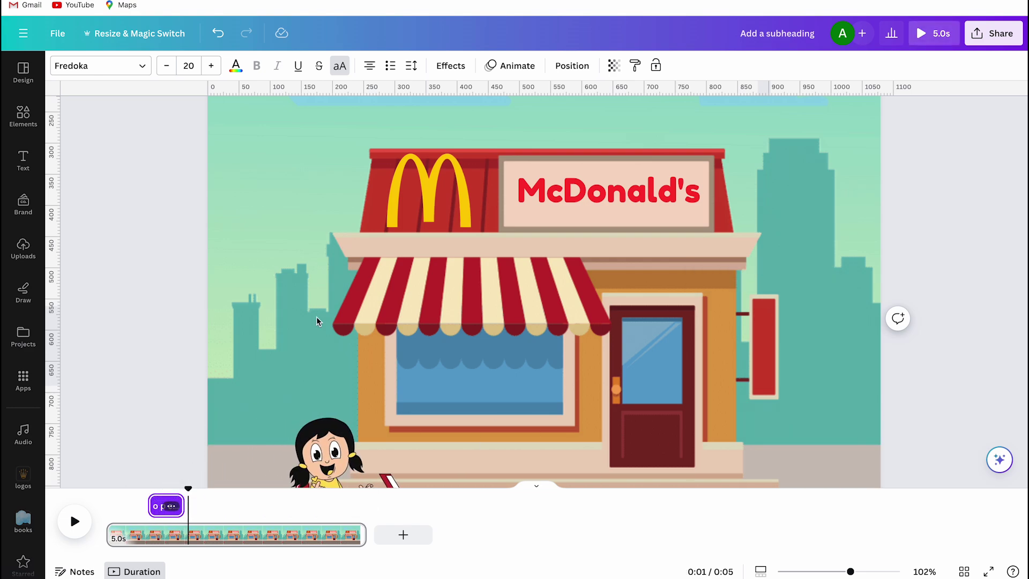
key(ctrl+z)
click(755, 329)
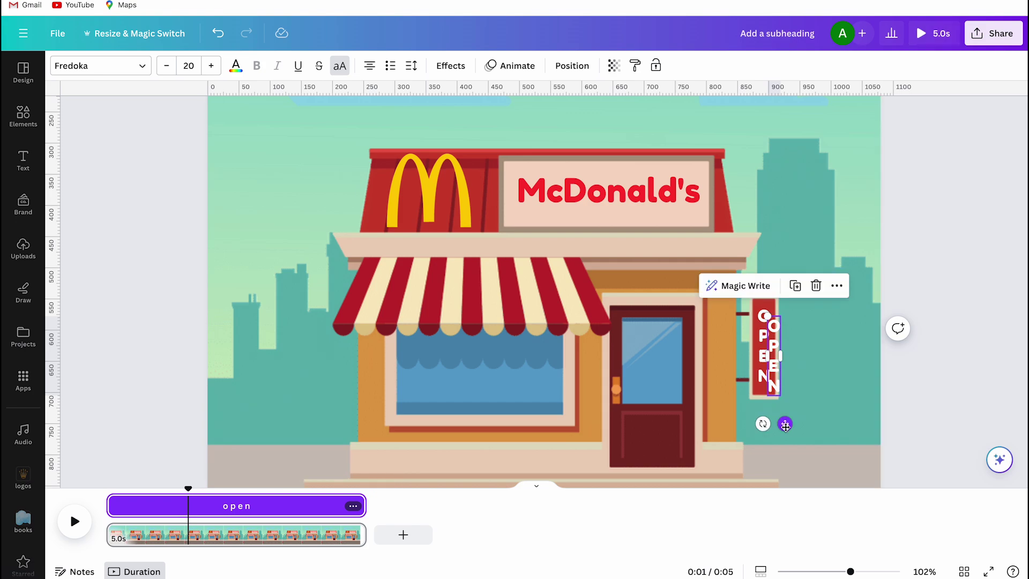
drag(784, 423, 777, 419)
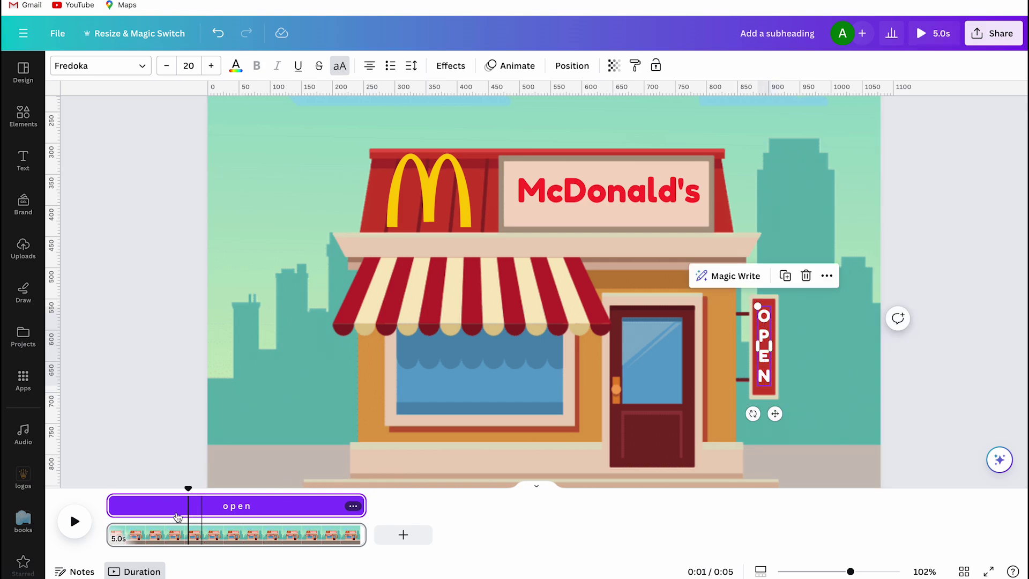
drag(109, 506, 199, 509)
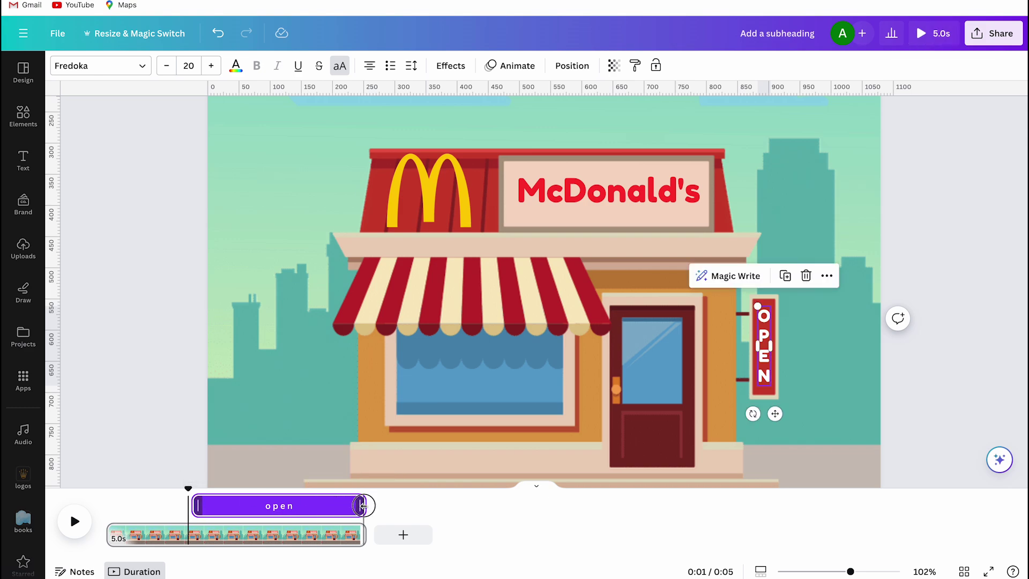
drag(360, 506, 233, 487)
Step: Retrim the OPEN text clip to start around 4 seconds and review the following frame
key(ctrl+z)
key(ctrl+z)
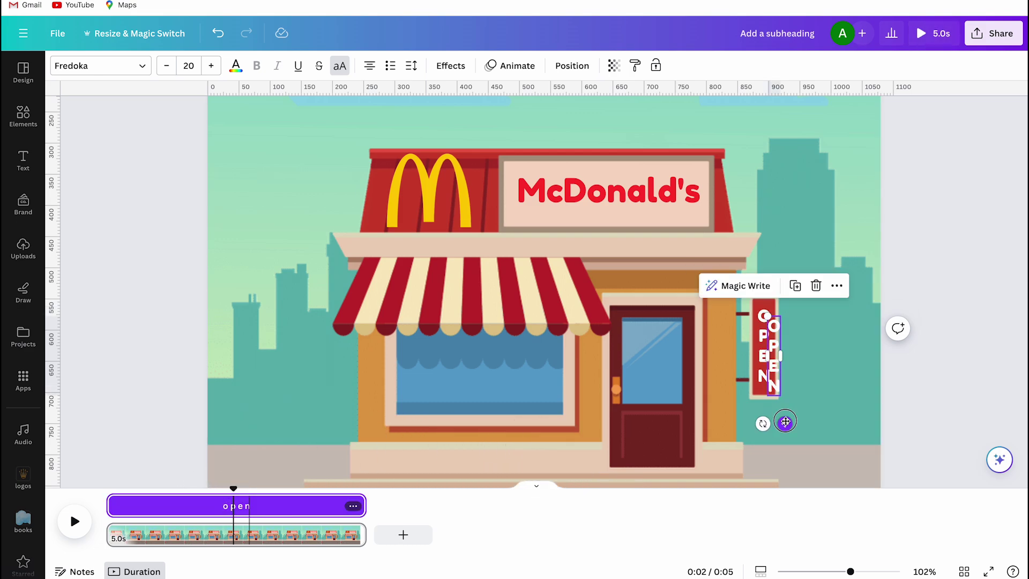
drag(109, 505, 240, 513)
drag(364, 506, 278, 489)
key(ctrl+z)
key(ctrl+z)
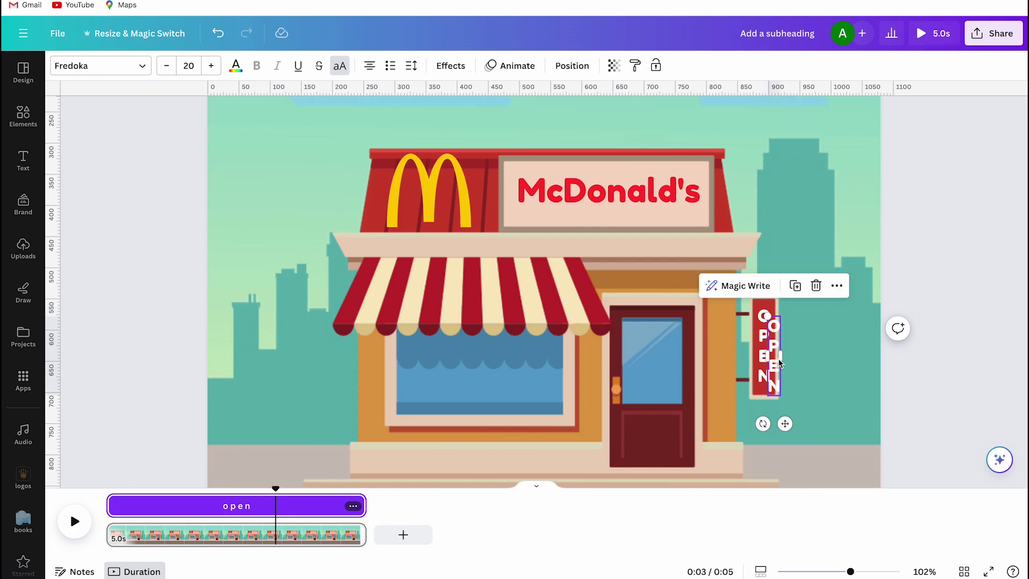
drag(109, 505, 280, 509)
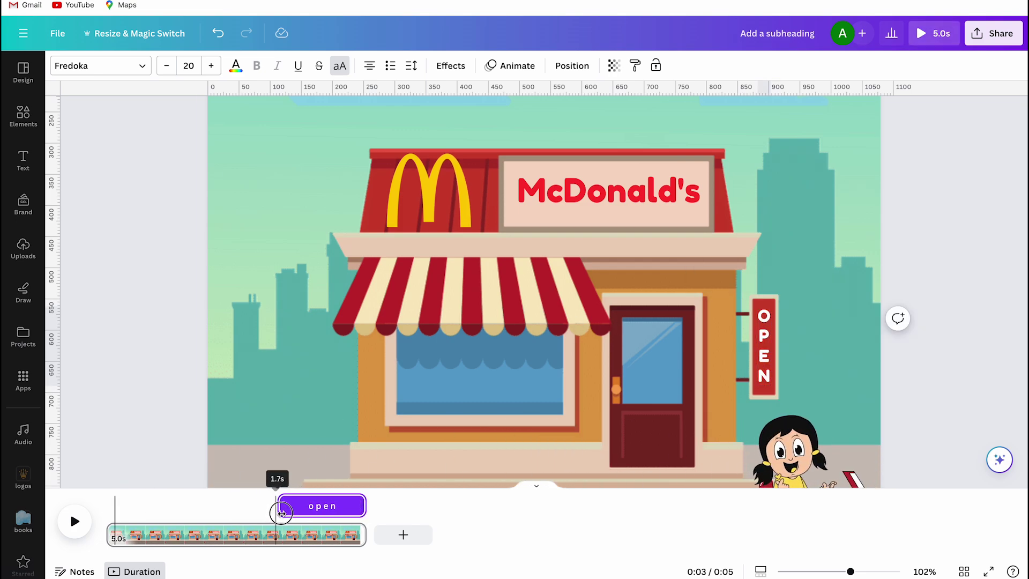
drag(364, 506, 316, 489)
key(ctrl+z)
key(ctrl+z)
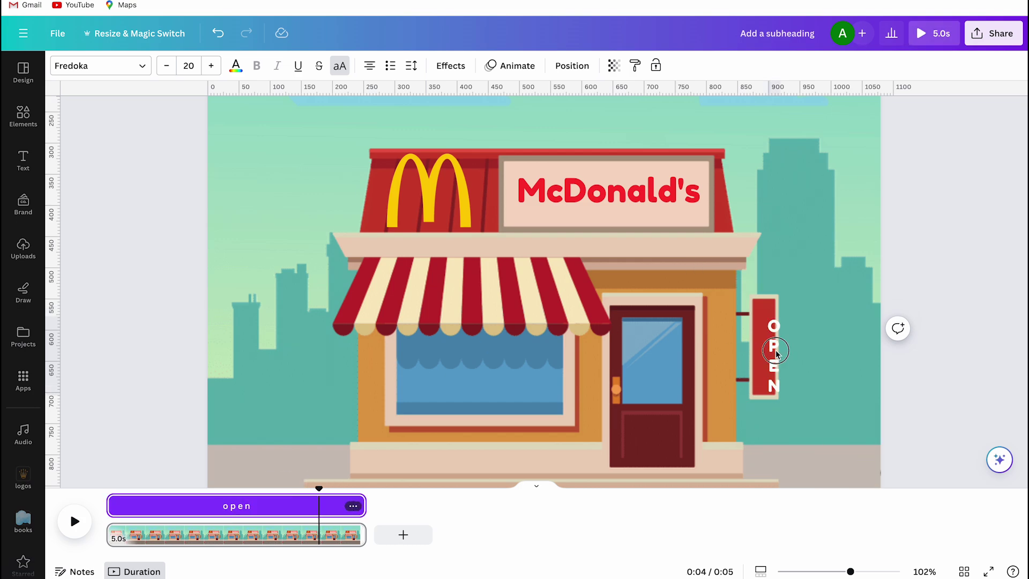
drag(112, 506, 358, 506)
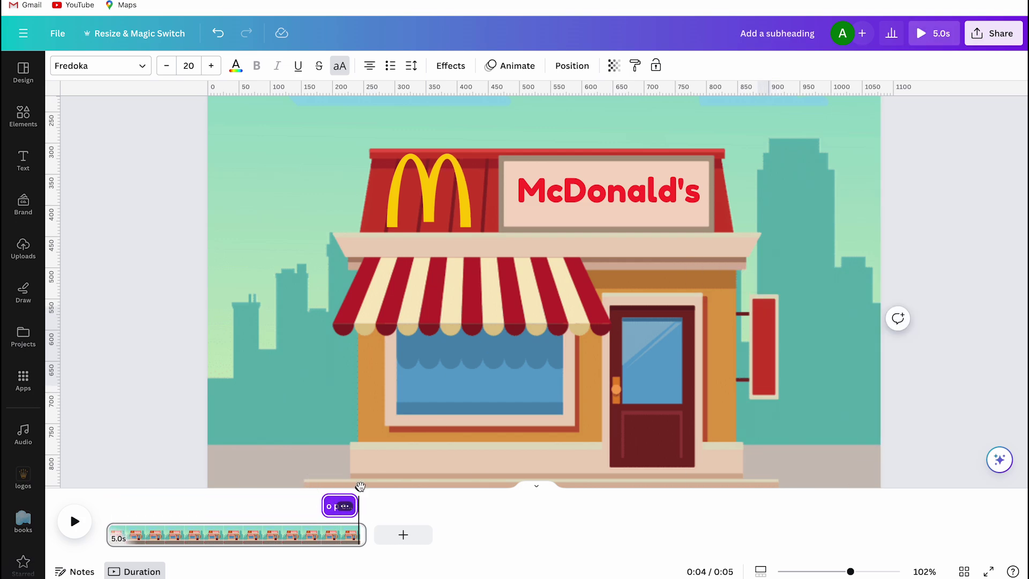
scroll(390, 483, down, 2)
drag(357, 482, 66, 501)
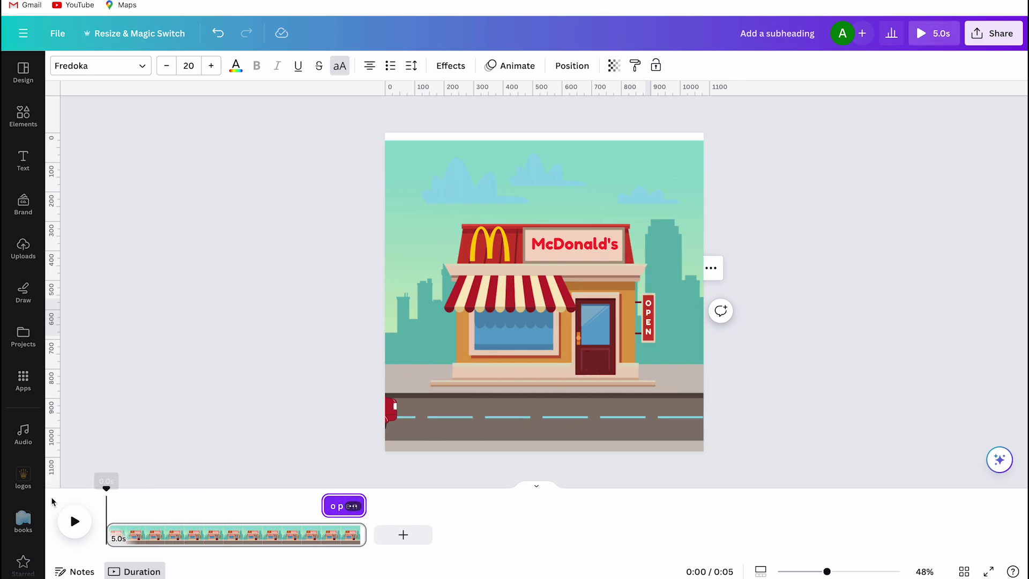
click(76, 520)
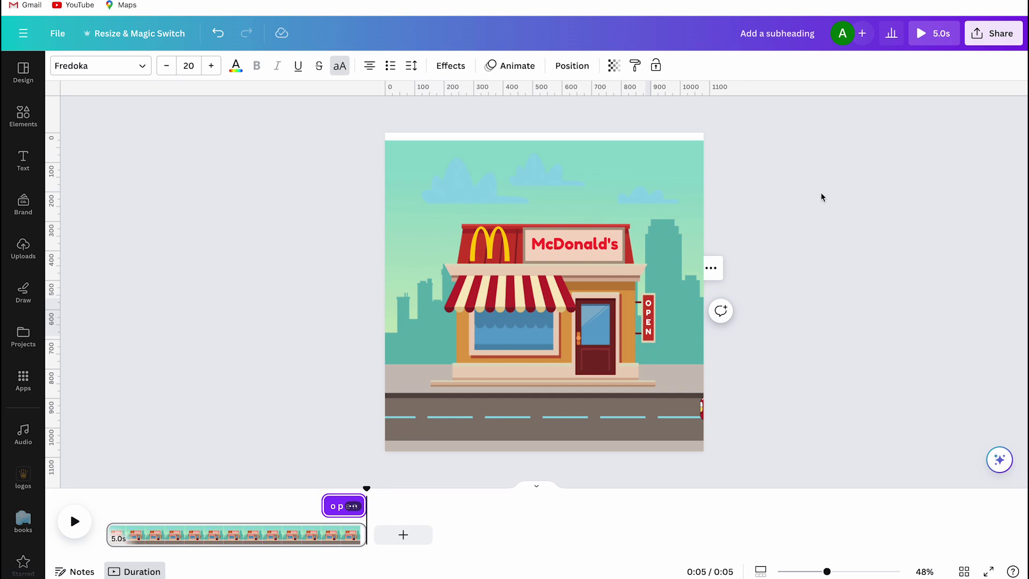
click(255, 271)
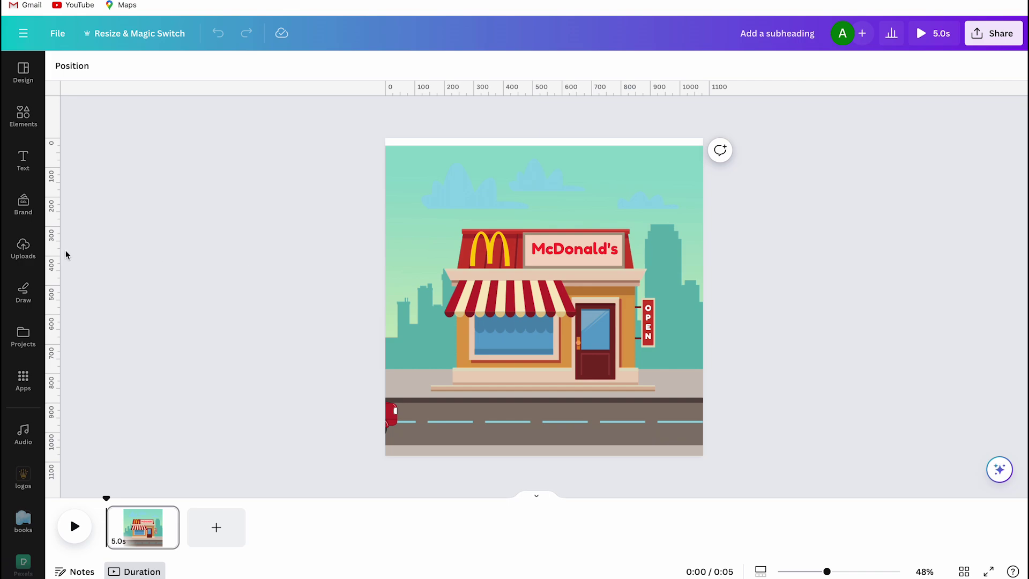
Step: Add the uploaded car-changing-gears audio to the timeline beneath the page clip
click(24, 249)
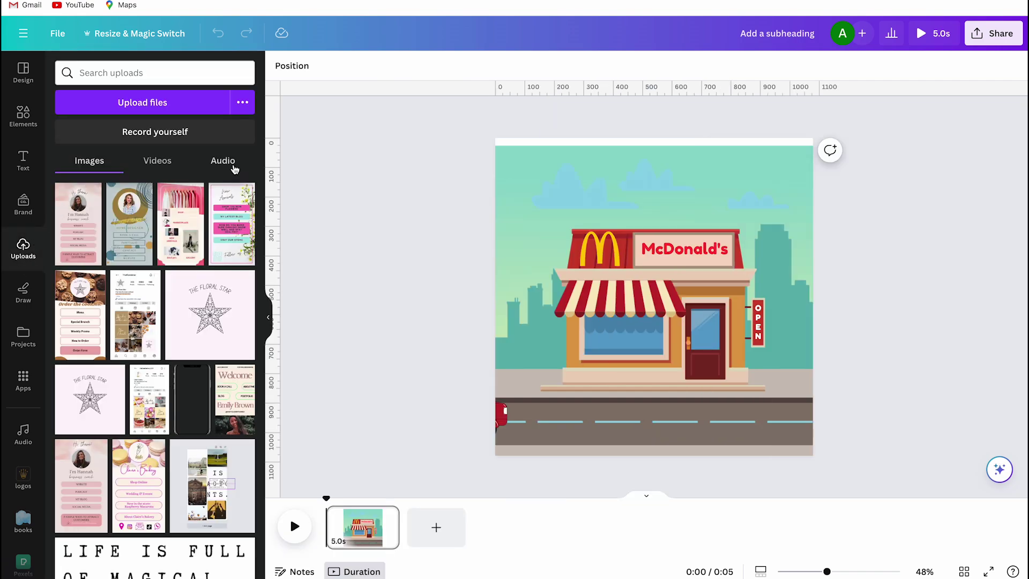
click(234, 168)
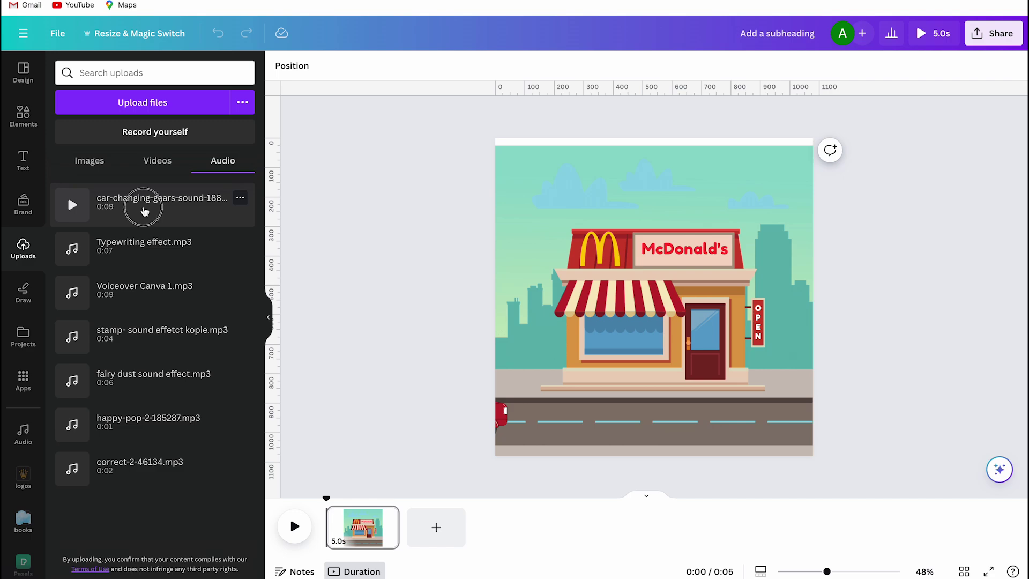
drag(145, 211, 329, 546)
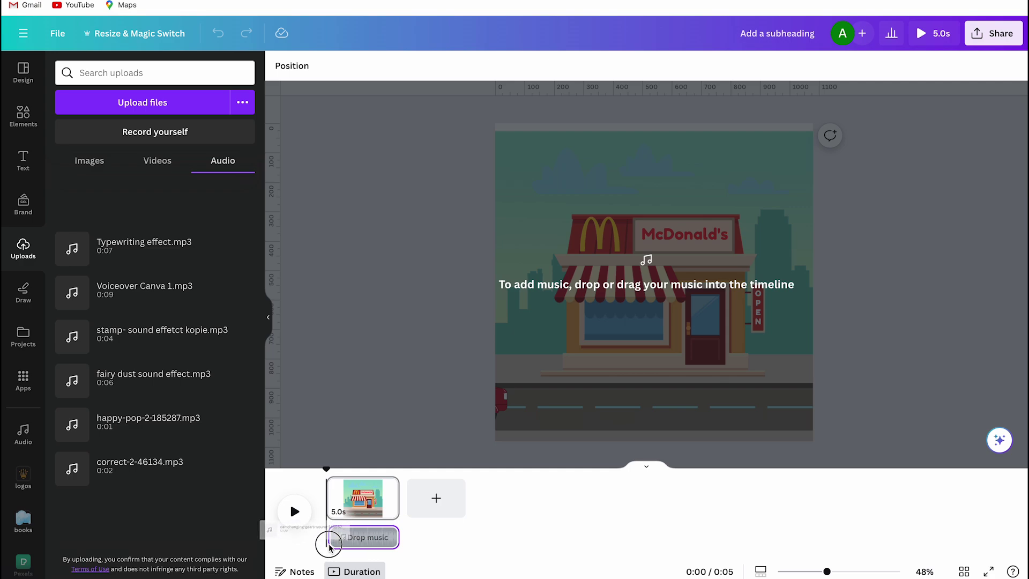
drag(329, 546, 328, 545)
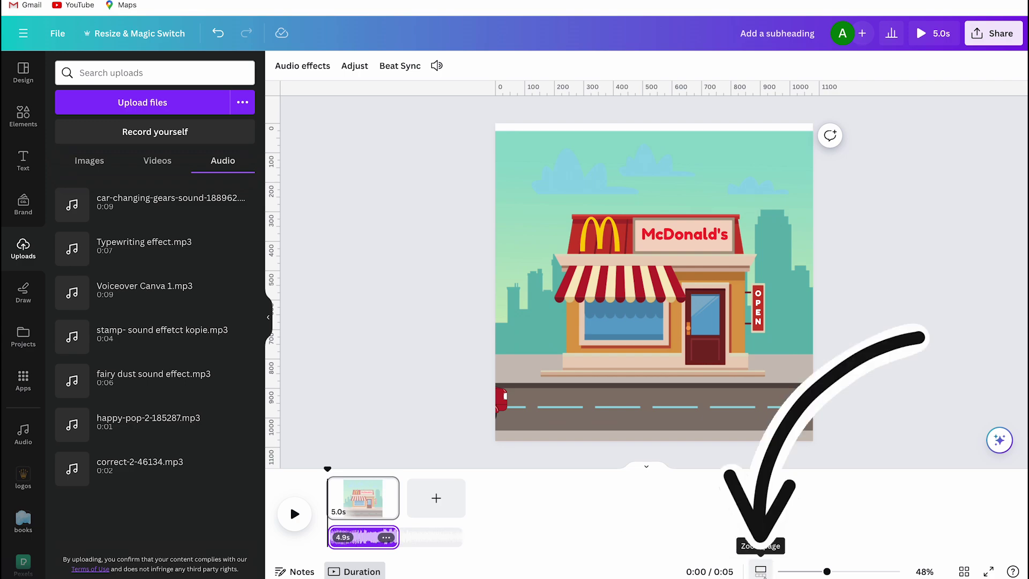
Step: Stretch the timeline wider and preview the scene with its car sound
click(760, 570)
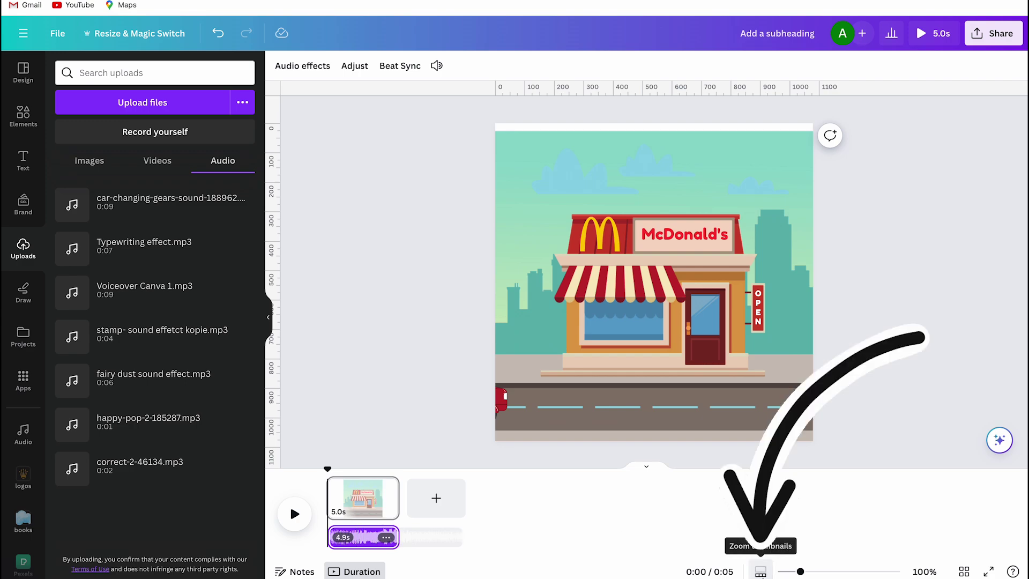
drag(804, 573, 863, 571)
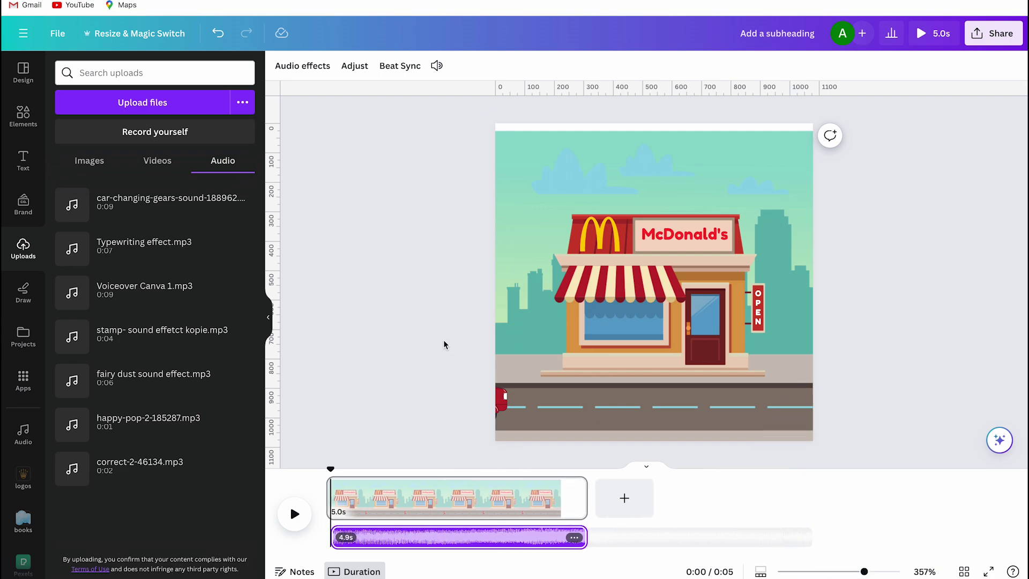
click(267, 317)
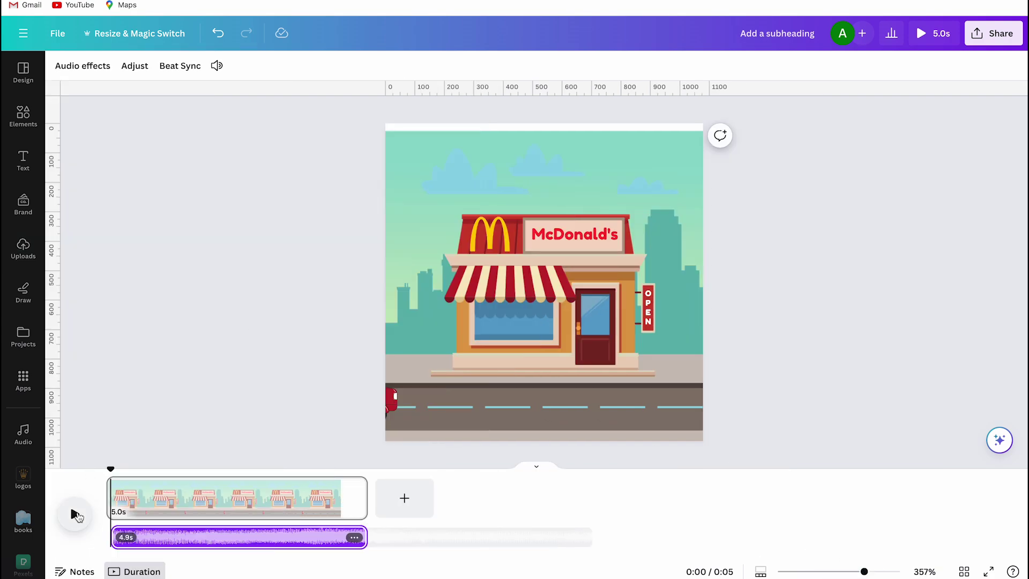
click(75, 513)
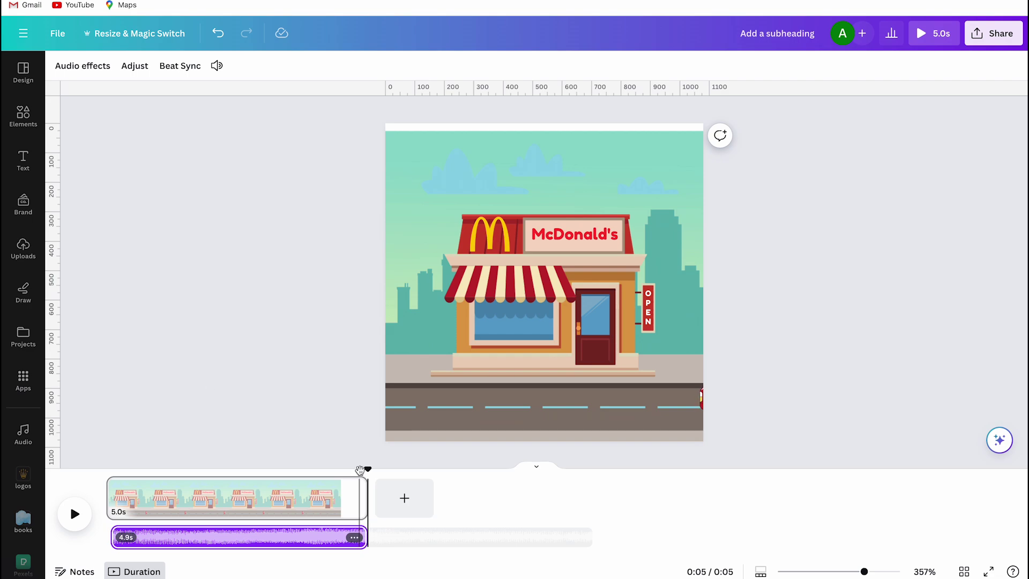
drag(368, 469, 106, 476)
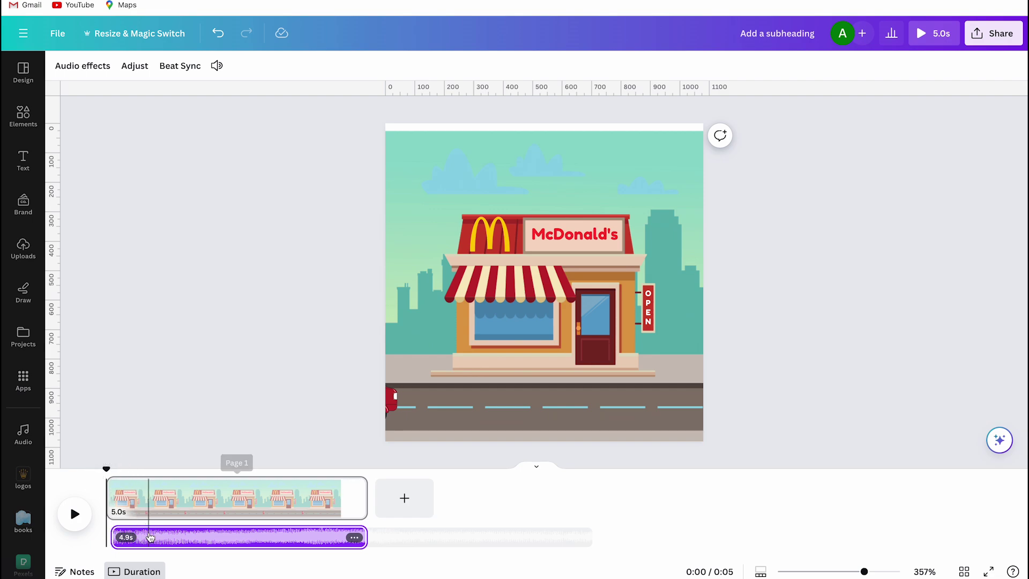
Step: Give the car sound a 0.2 s fade-in and 0.8 s fade-out, then preview it
right_click(150, 535)
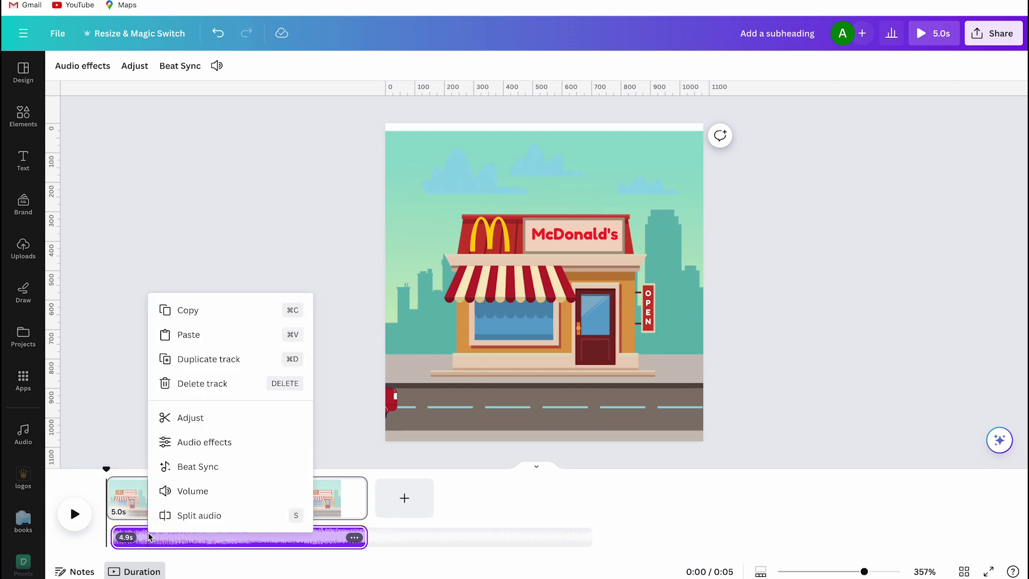
click(202, 449)
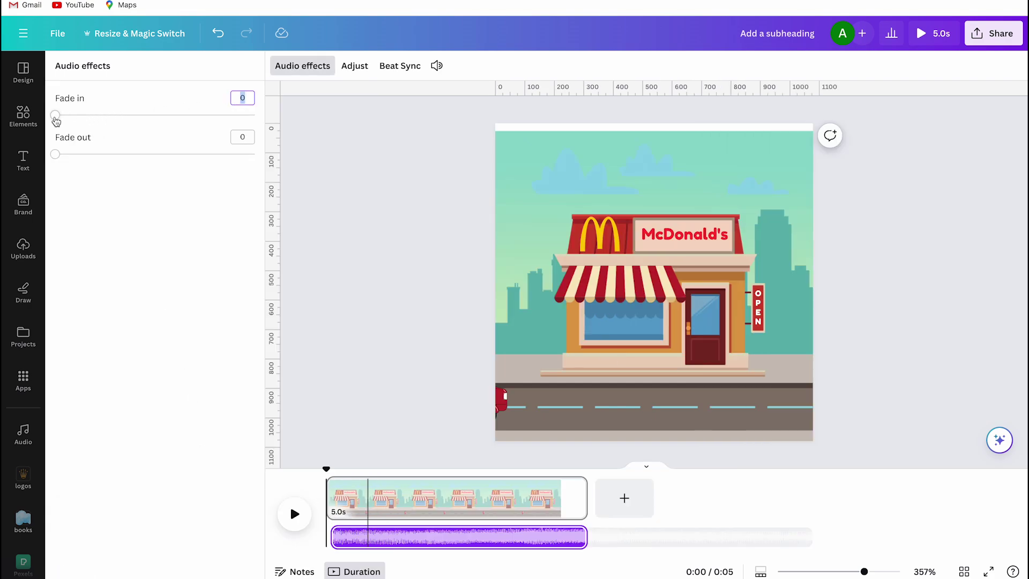
drag(55, 114, 71, 116)
drag(55, 154, 122, 156)
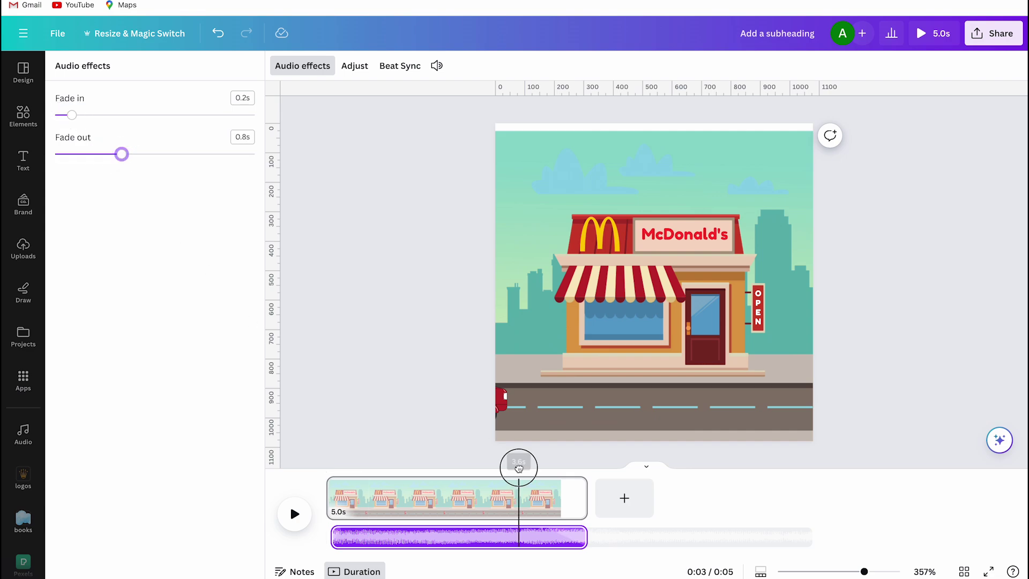
key(space)
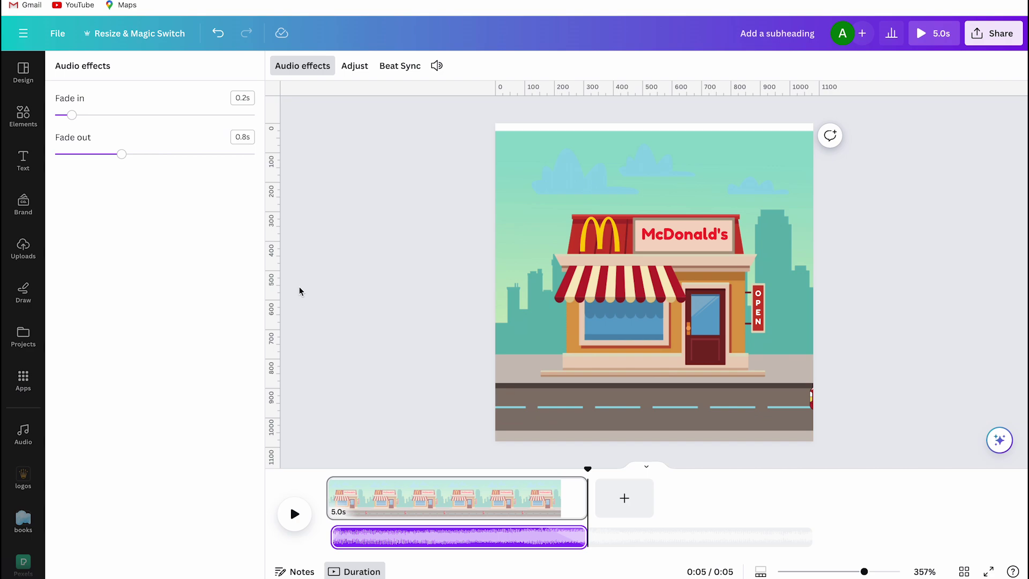
key(Escape)
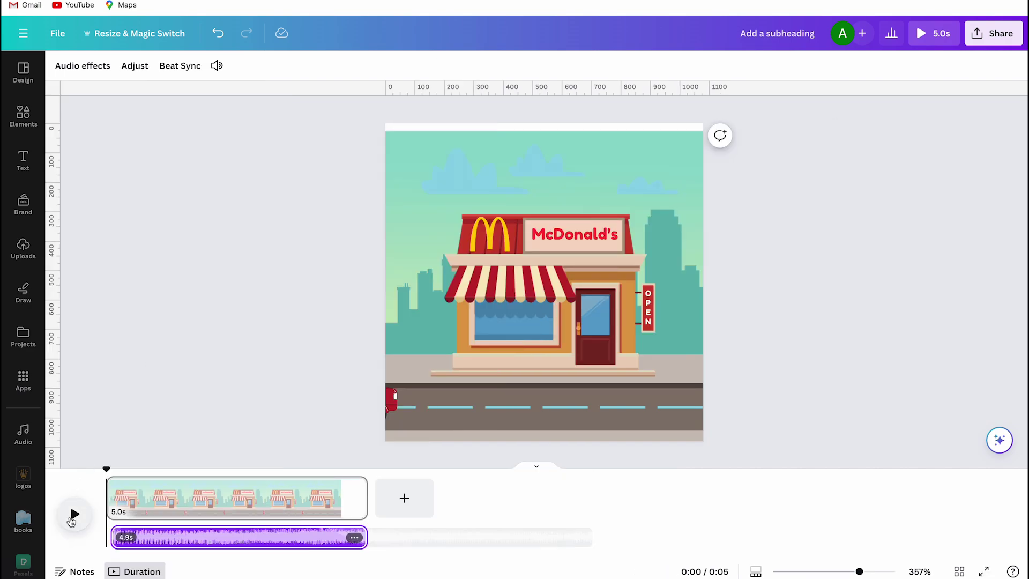
click(73, 515)
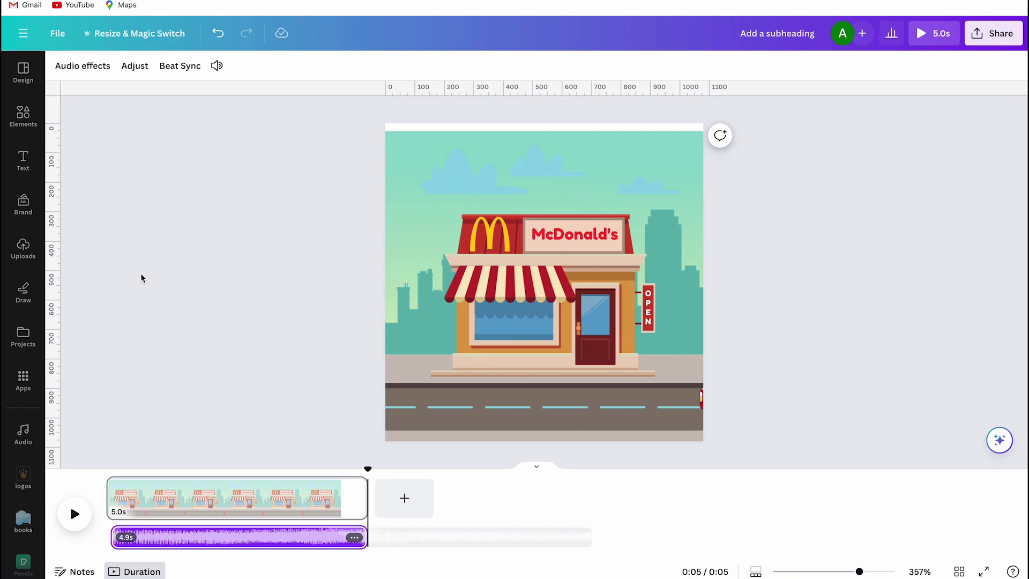
Step: Download the animation as an MP4 video at maximum 2,880 × 2,880 px quality
click(819, 195)
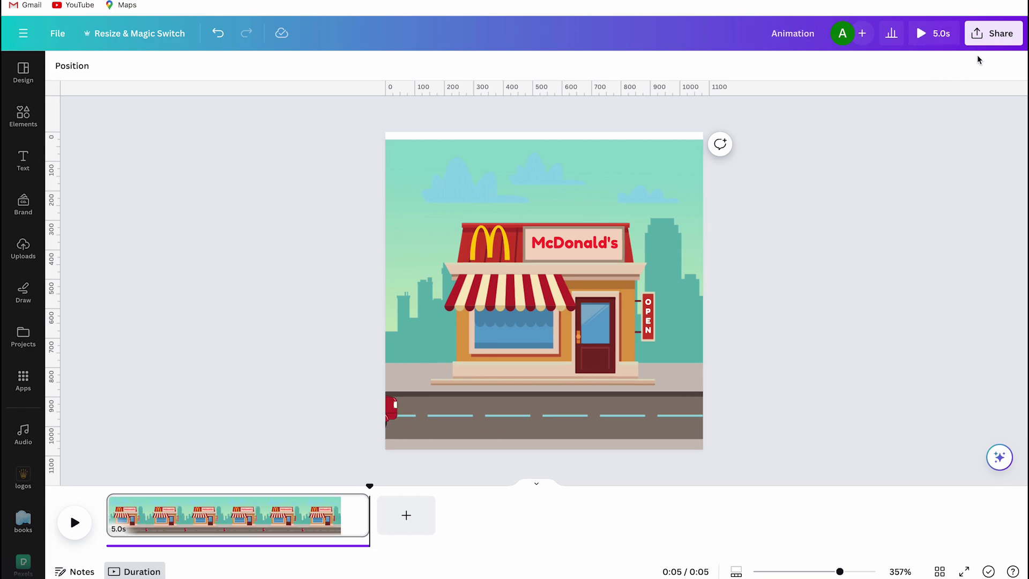
click(992, 33)
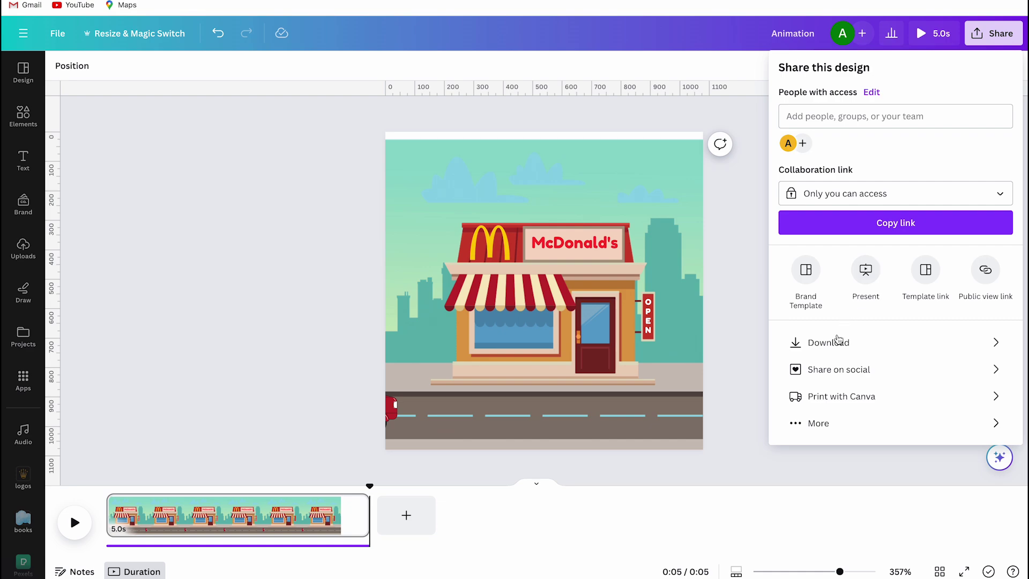
click(838, 342)
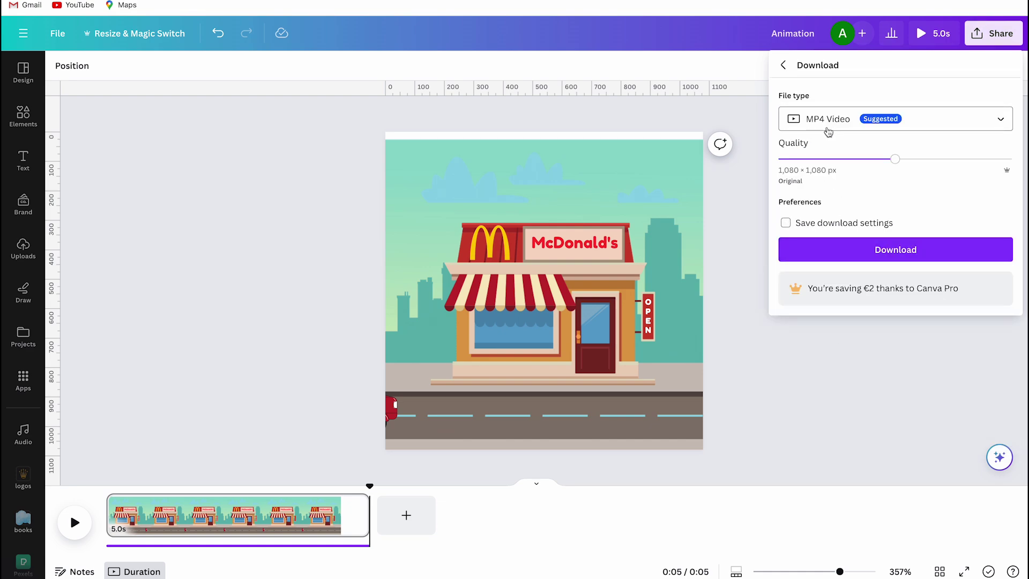
drag(895, 160, 1014, 162)
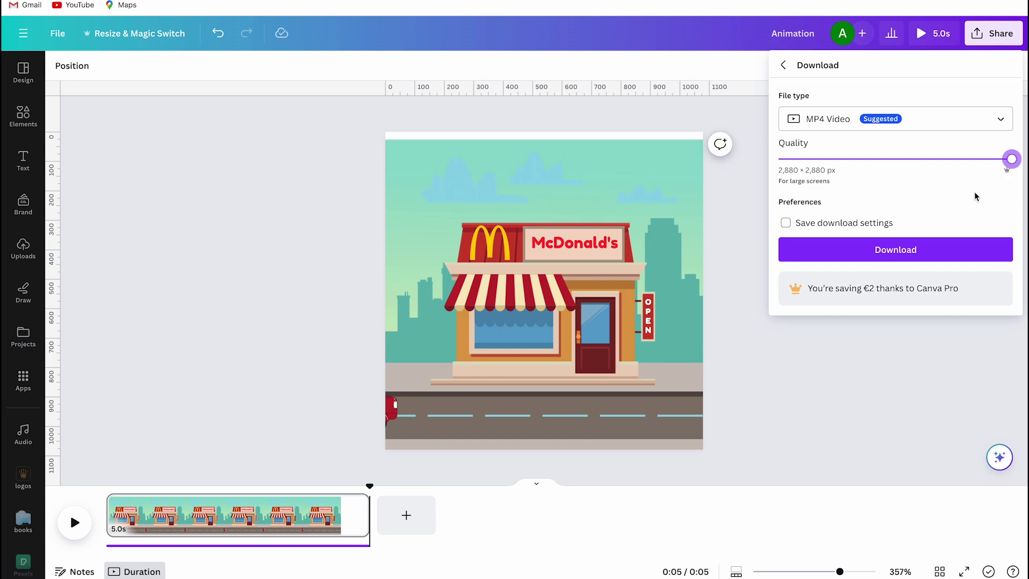
click(913, 252)
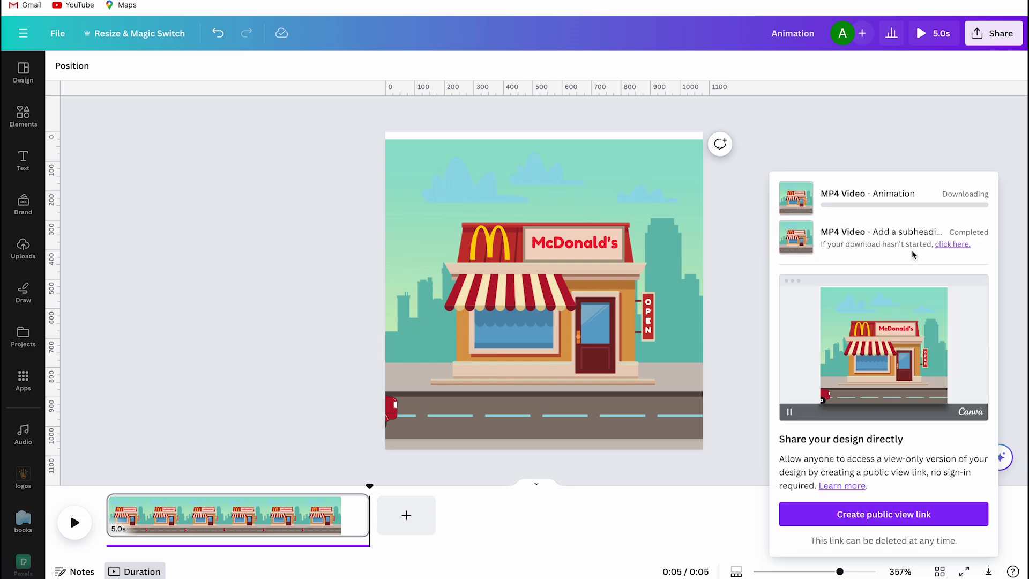